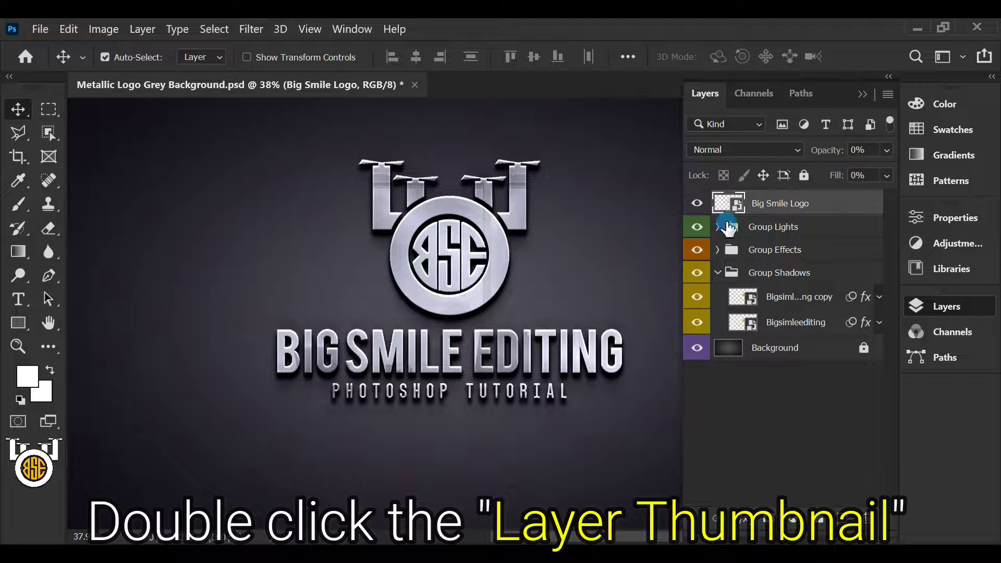
Step: Open the Big Smile Logo smart object, place Logo 1 embedded, and delete the old logo layers
{"action": "double_click", "coordinate": [730, 201]}
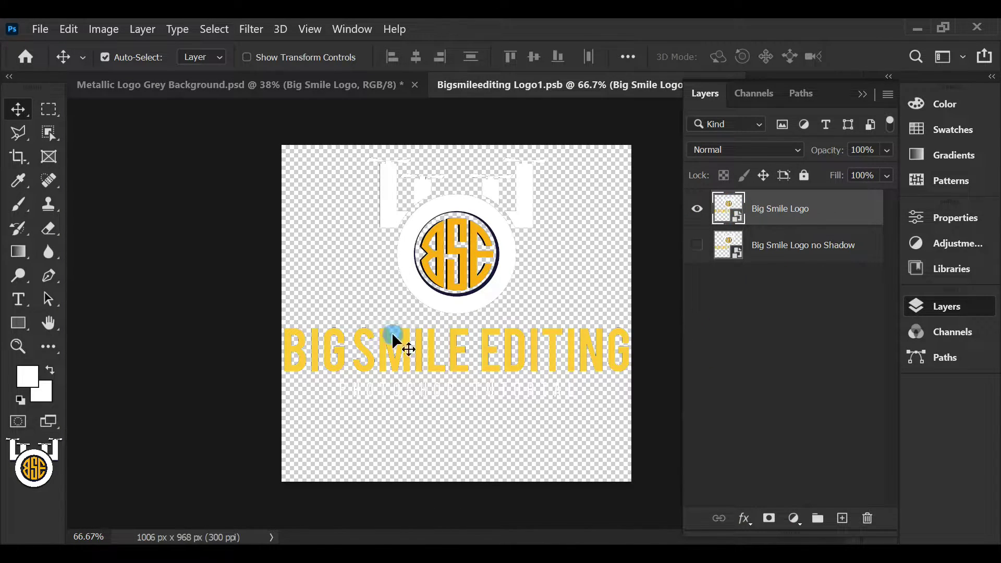
{"action": "left_click", "coordinate": [42, 32]}
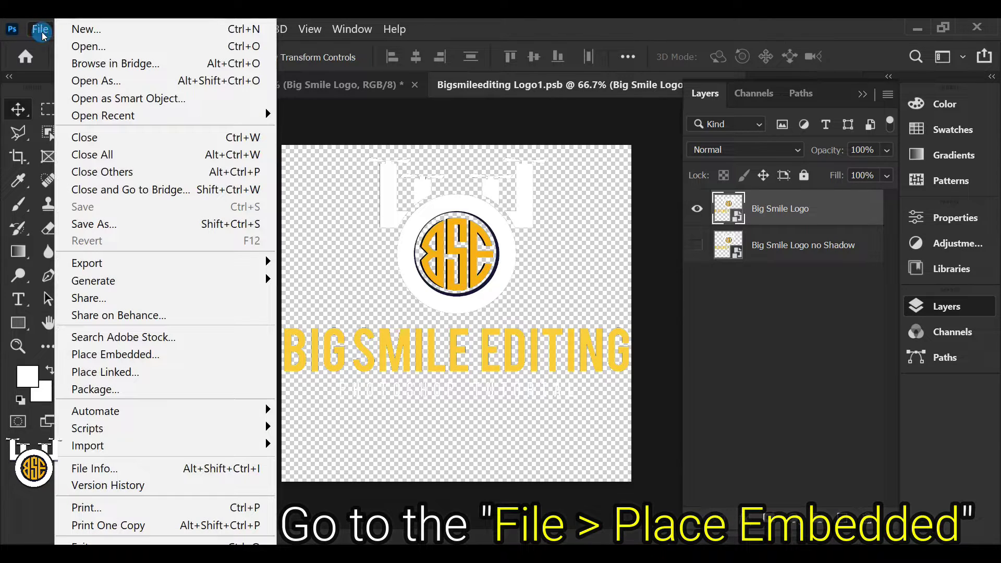
{"action": "left_click", "coordinate": [218, 355]}
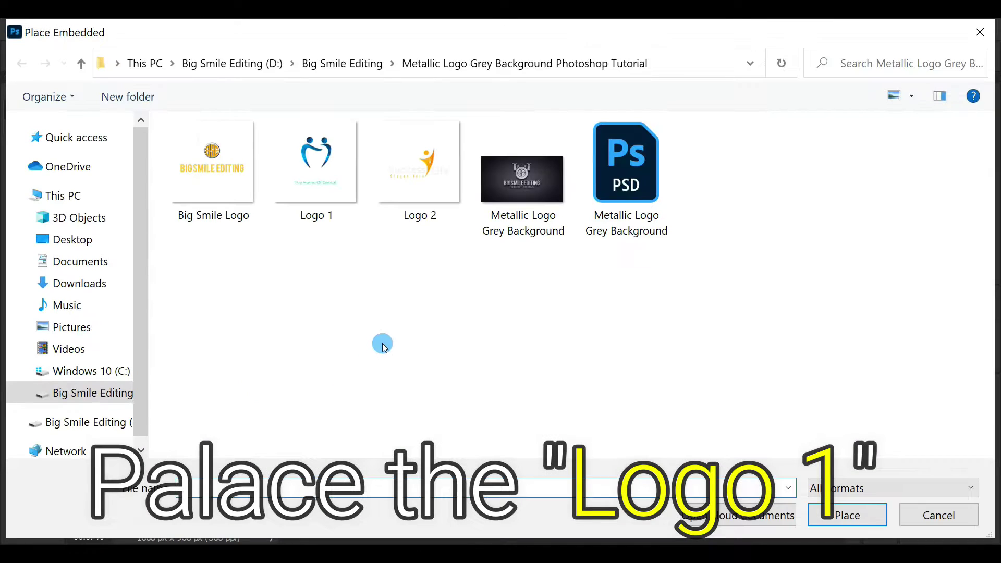
{"action": "double_click", "coordinate": [318, 158]}
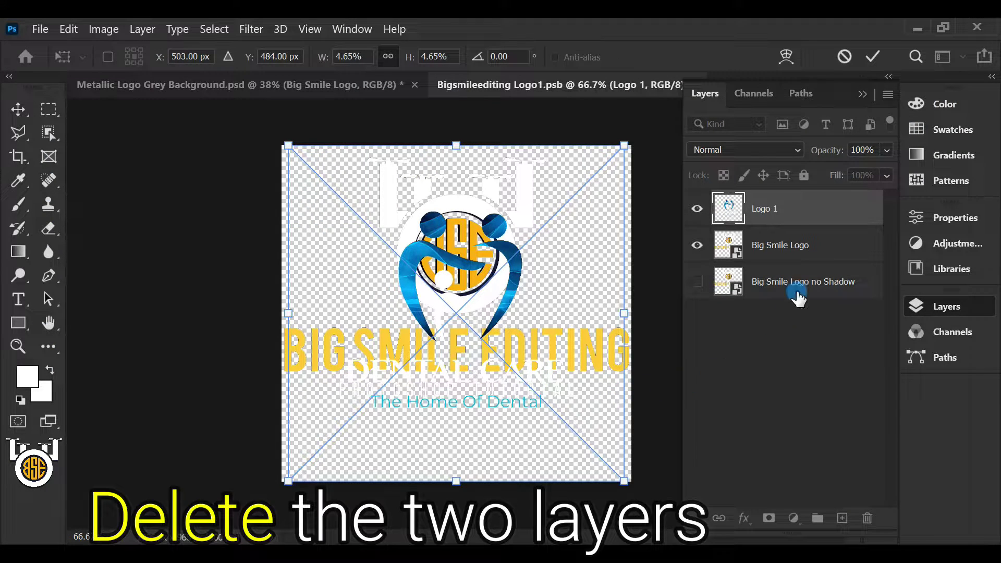
{"action": "left_click", "coordinate": [801, 251]}
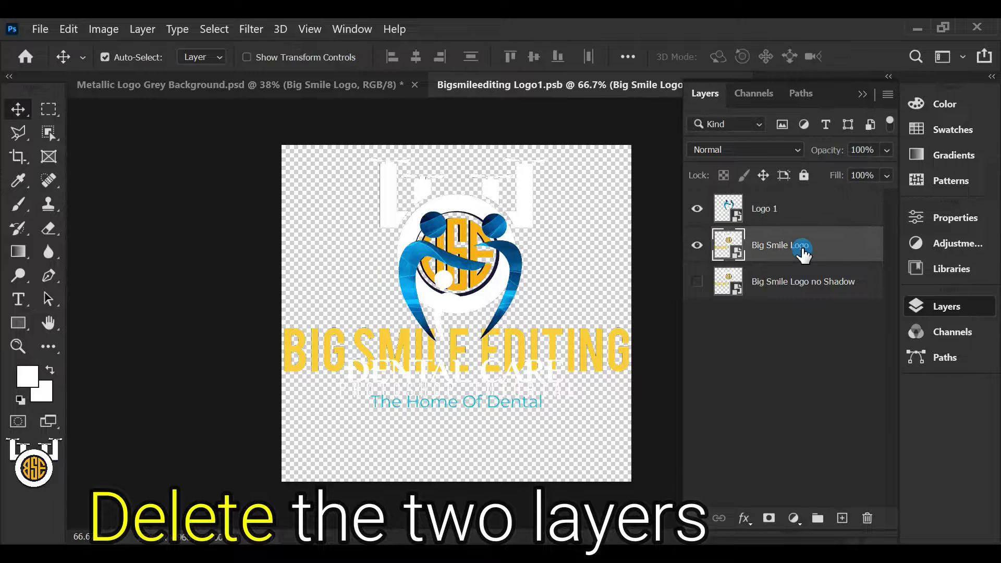
{"action": "key", "text": "Delete"}
{"action": "key", "text": "Delete"}
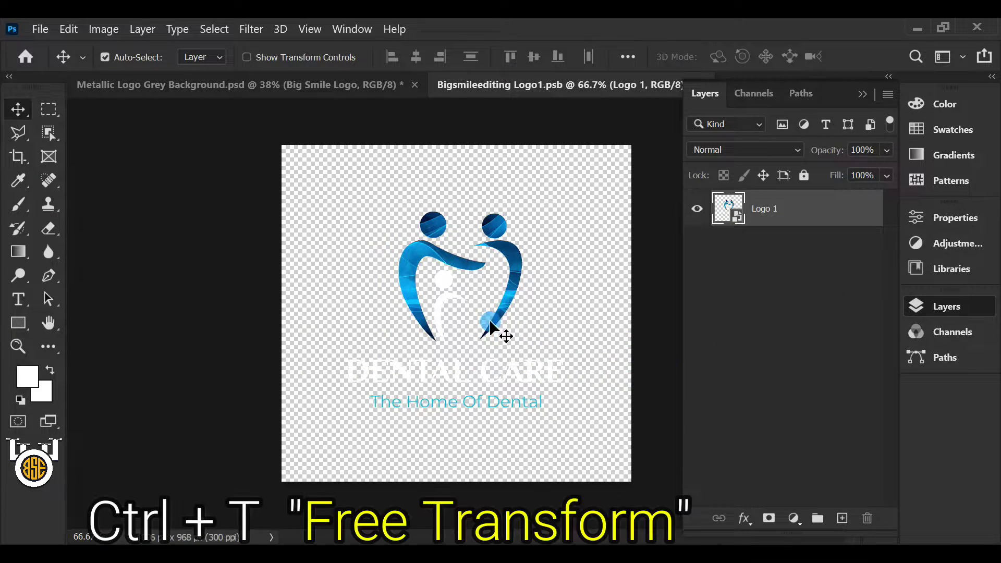
Step: Scale the Dental Care logo up to 7.37%, centered on the smart object canvas
{"action": "left_click", "coordinate": [461, 289]}
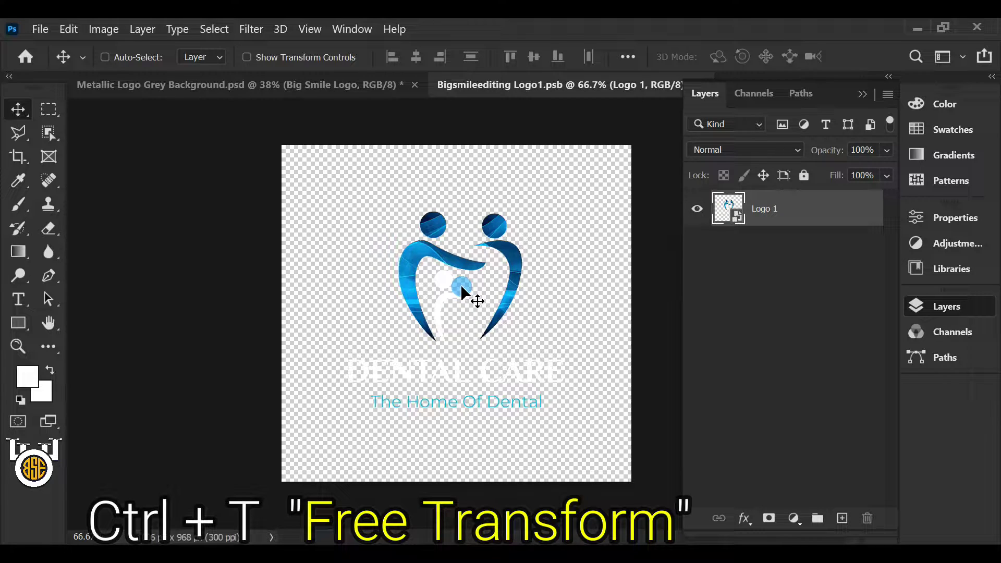
{"action": "key", "text": "ctrl+t"}
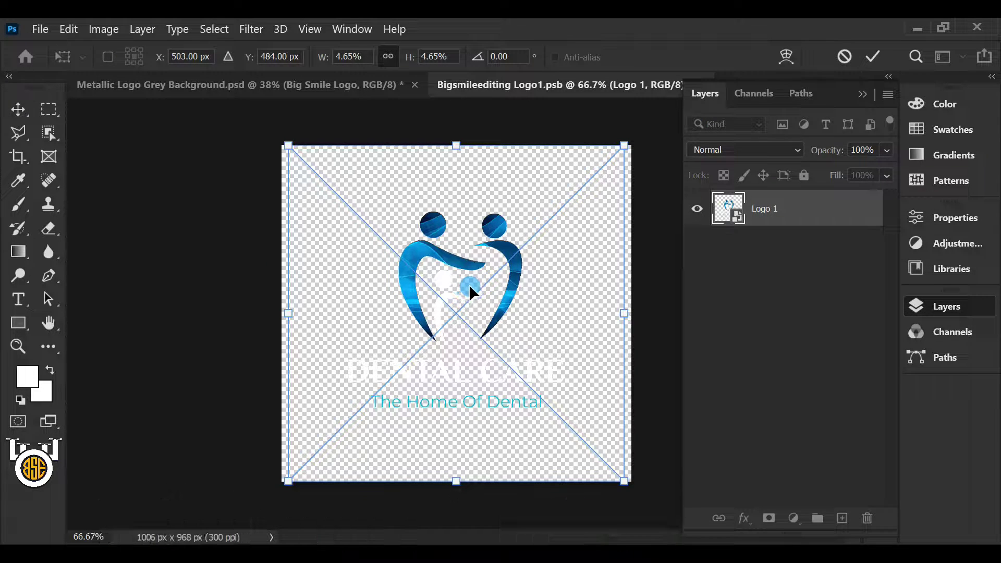
{"action": "left_click_drag", "start_coordinate": [456, 146], "coordinate": [445, 113]}
{"action": "left_click_drag", "start_coordinate": [274, 299], "coordinate": [206, 301]}
{"action": "left_click_drag", "start_coordinate": [638, 299], "coordinate": [676, 302]}
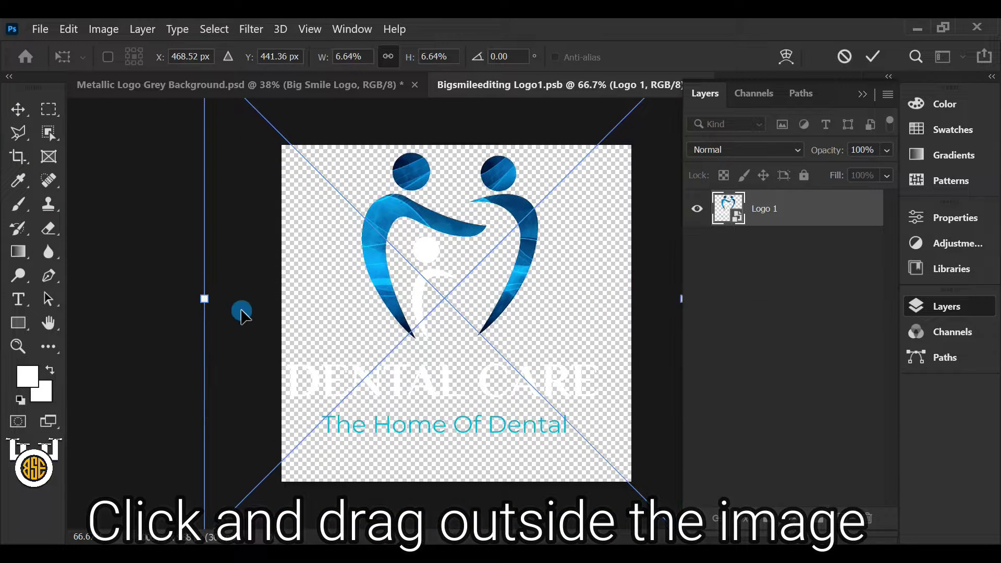
{"action": "left_click_drag", "start_coordinate": [205, 299], "coordinate": [145, 297]}
{"action": "mouse_move", "coordinate": [464, 356]}
{"action": "left_mouse_down"}
{"action": "mouse_move", "coordinate": [524, 355]}
{"action": "mouse_move", "coordinate": [521, 369]}
{"action": "left_mouse_up"}
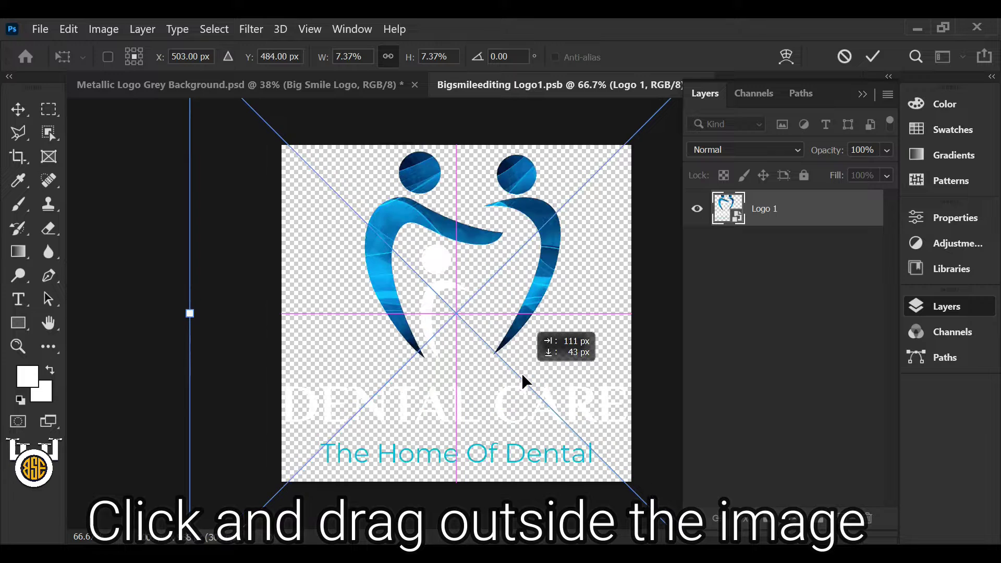
{"action": "left_click", "coordinate": [451, 339]}
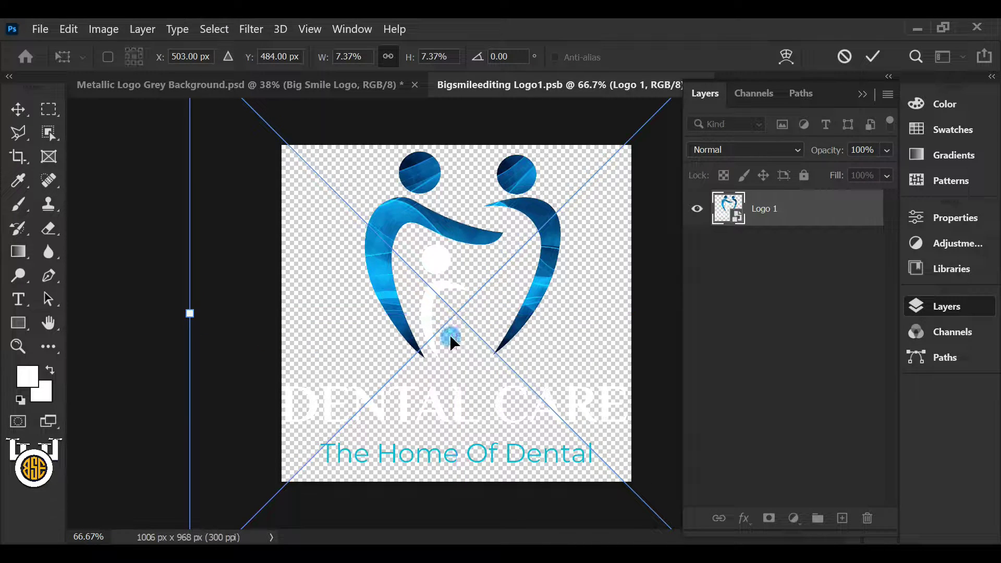
{"action": "left_click", "coordinate": [871, 57]}
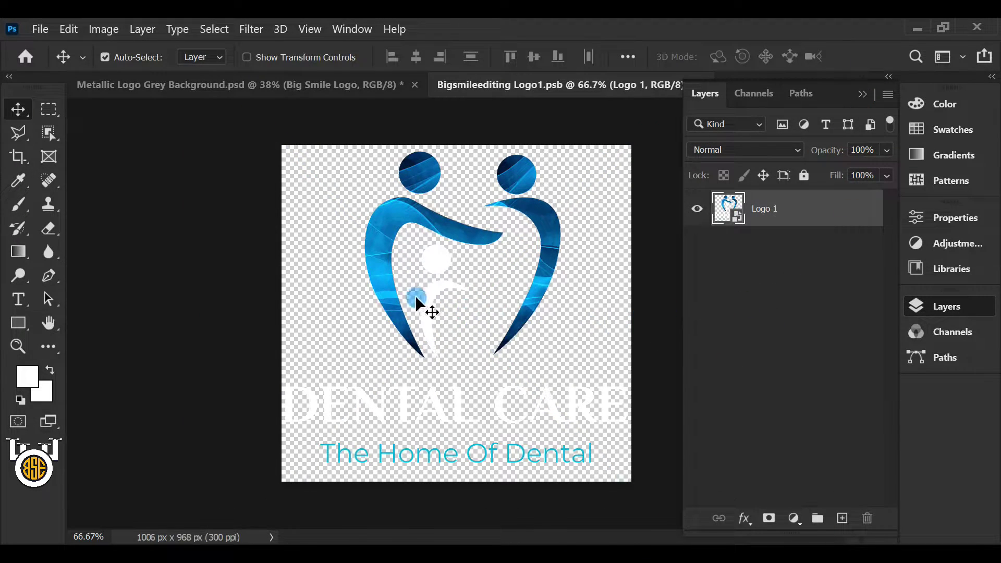
Step: Save the .psb smart object and return to the Metallic Logo Grey Background.psd document
{"action": "left_click", "coordinate": [40, 29]}
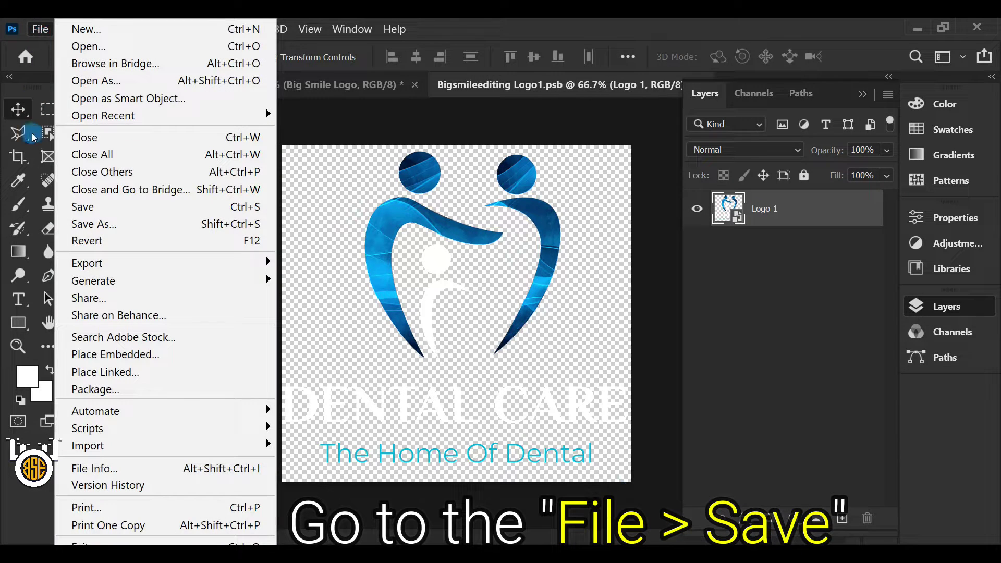
{"action": "left_click", "coordinate": [206, 210]}
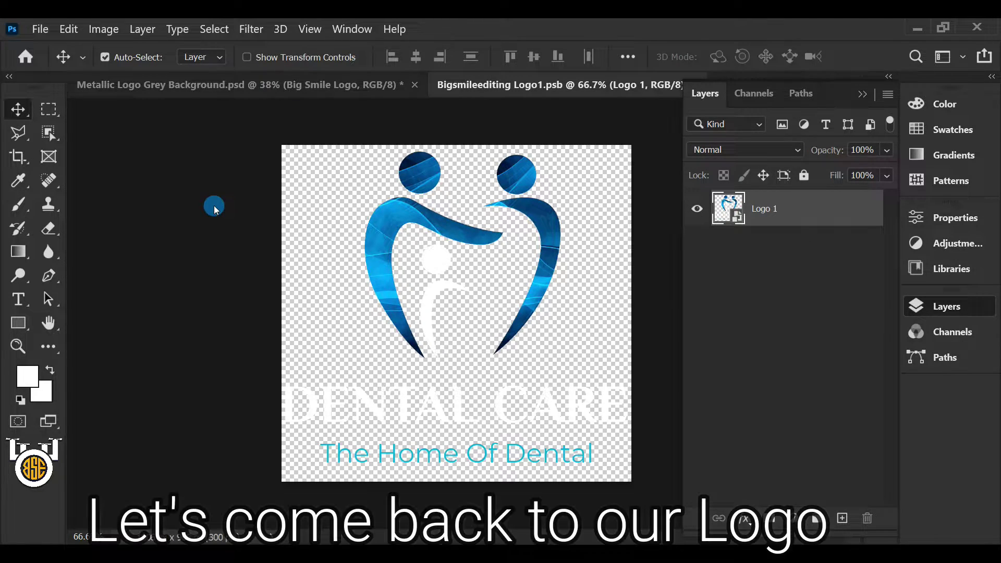
{"action": "left_click", "coordinate": [255, 92]}
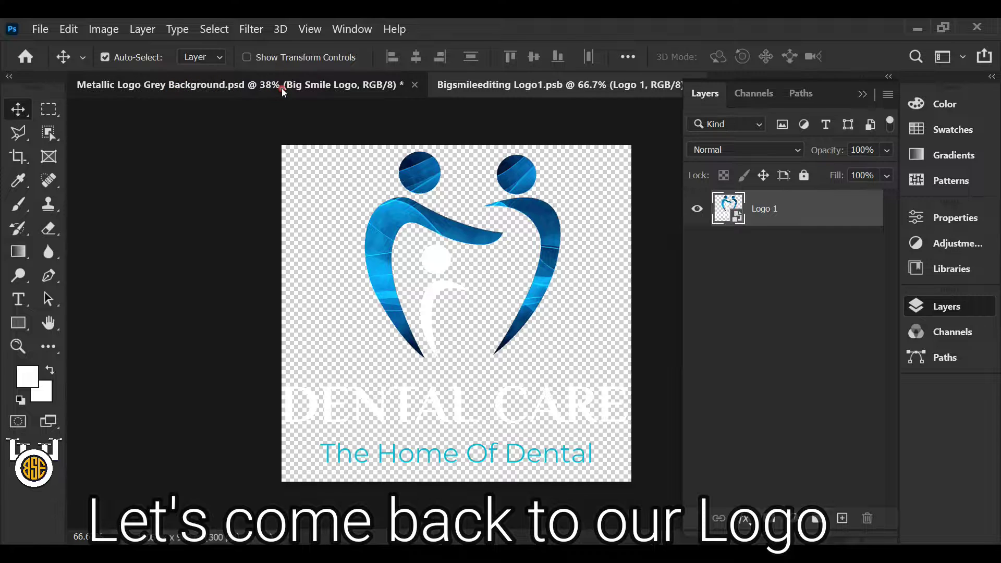
{"action": "left_click", "coordinate": [282, 92]}
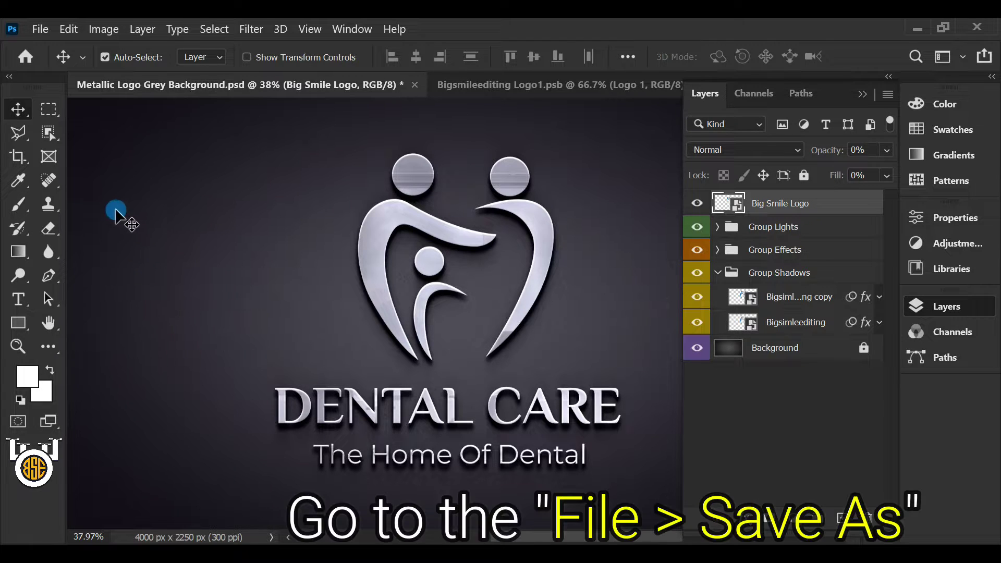
Step: Save the mockup as a JPEG named 'Logo 1 JPEG' at quality 12 (Maximum)
{"action": "left_click", "coordinate": [40, 28]}
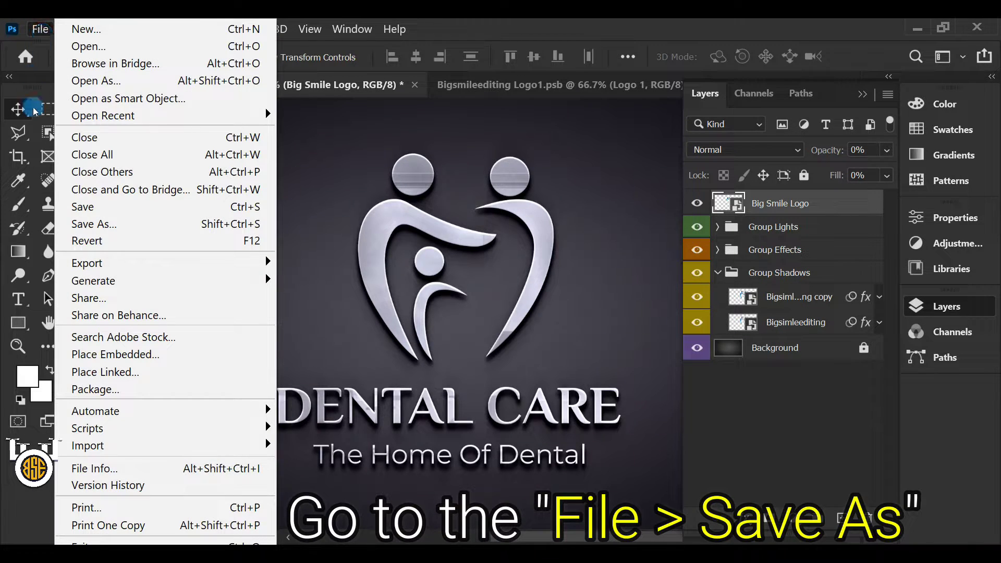
{"action": "left_click", "coordinate": [191, 225]}
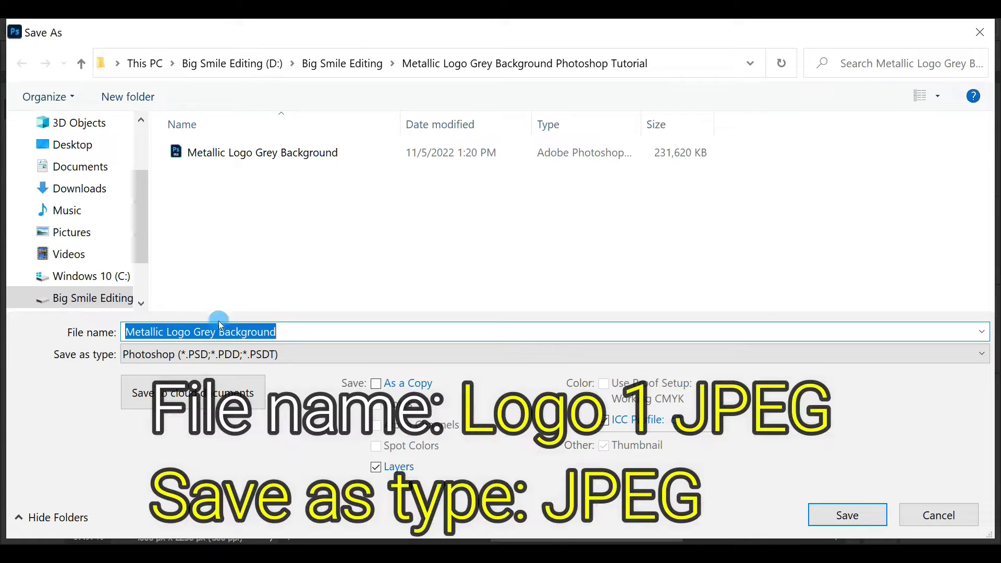
{"action": "type", "text": "Lo"}
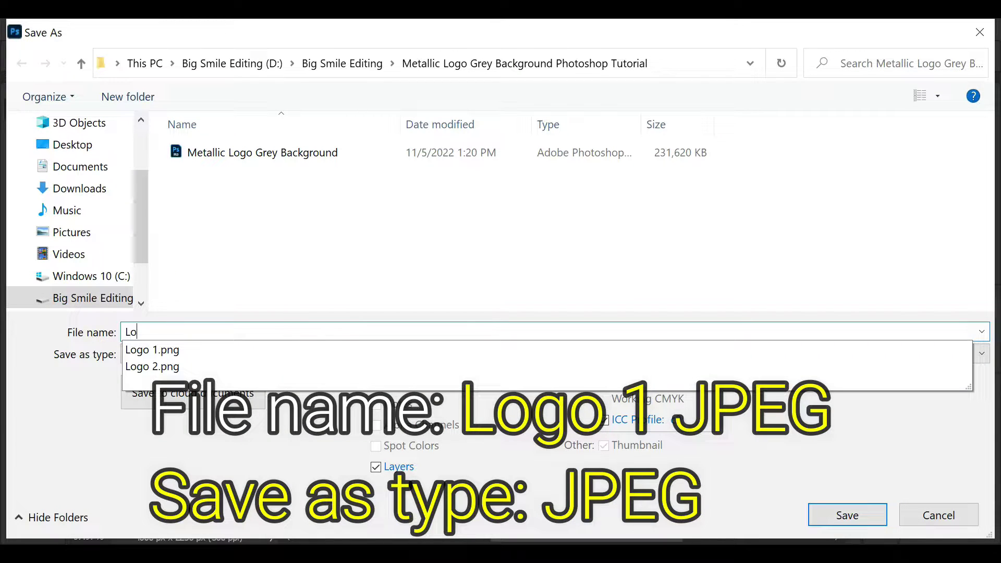
{"action": "type", "text": "go 1"}
{"action": "left_click", "coordinate": [292, 332]}
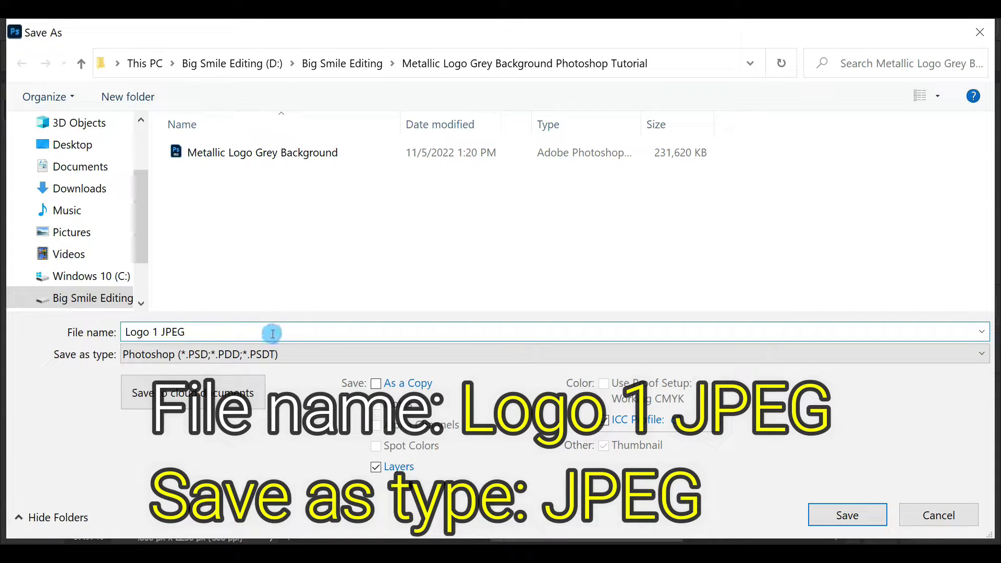
{"action": "left_click", "coordinate": [360, 354]}
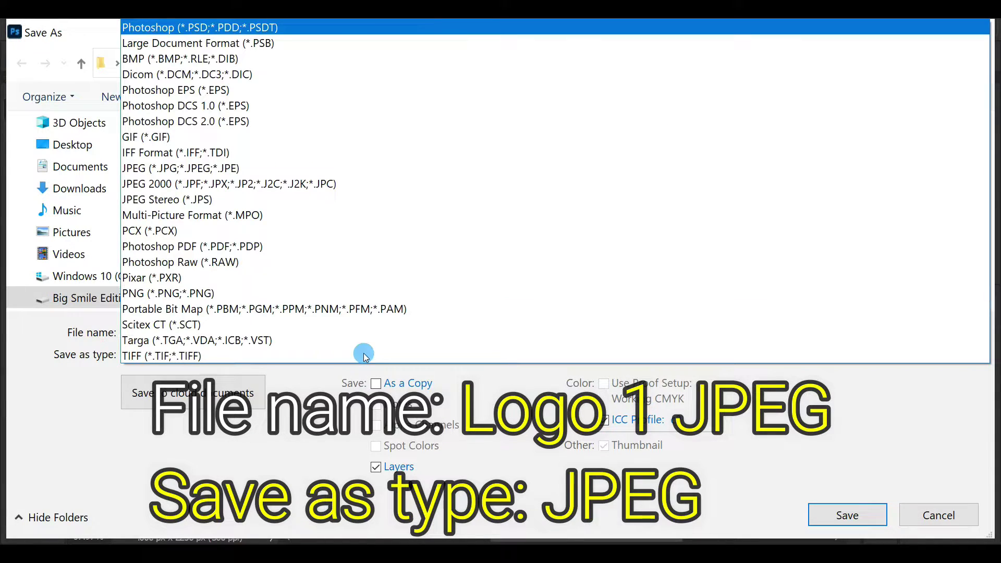
{"action": "left_click", "coordinate": [394, 176]}
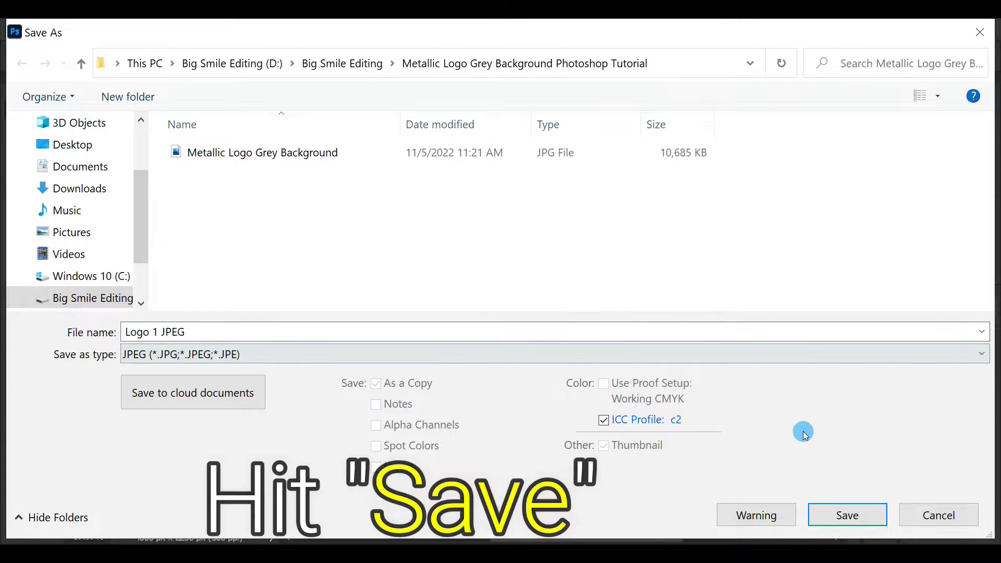
{"action": "left_click", "coordinate": [835, 514]}
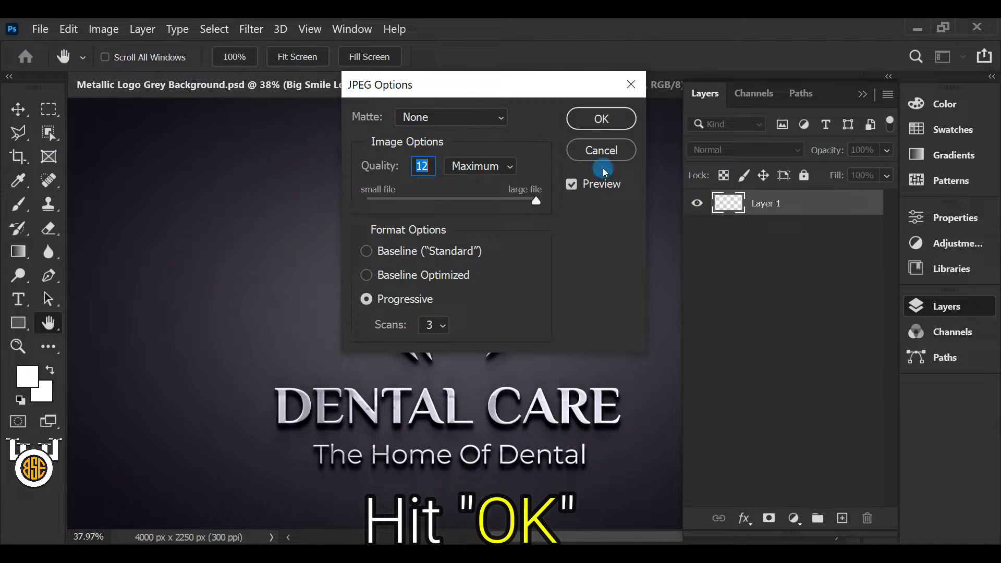
{"action": "left_click", "coordinate": [599, 120]}
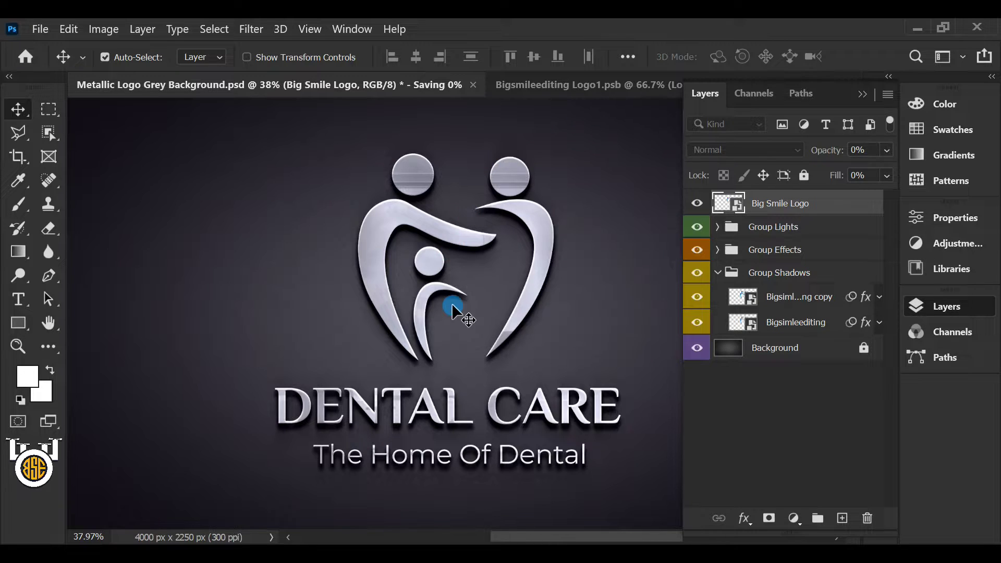
Step: Hide the Background, save a transparent 'Logo 1 PNG' at Large file size, then restore the Background
{"action": "left_click", "coordinate": [696, 348]}
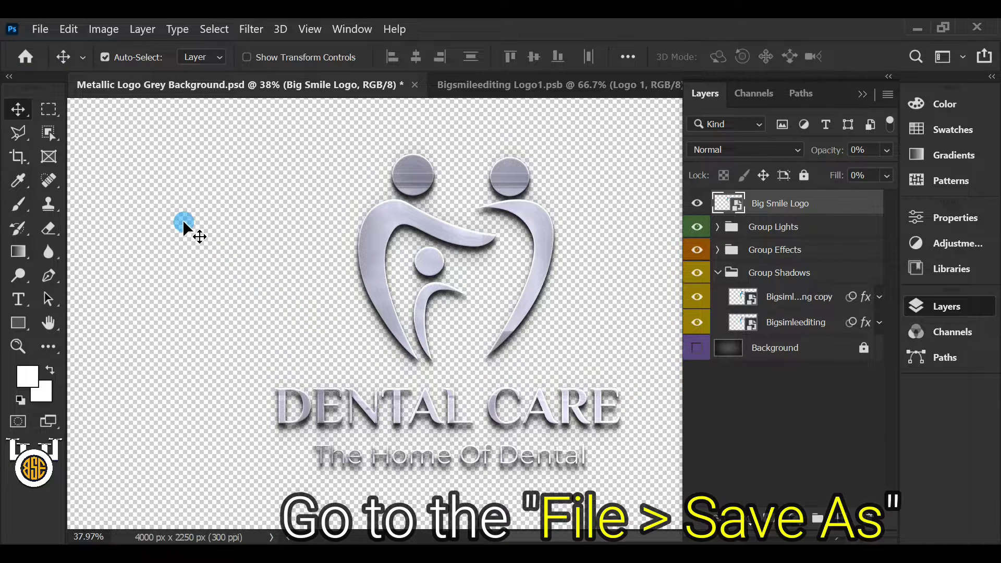
{"action": "left_click", "coordinate": [40, 28]}
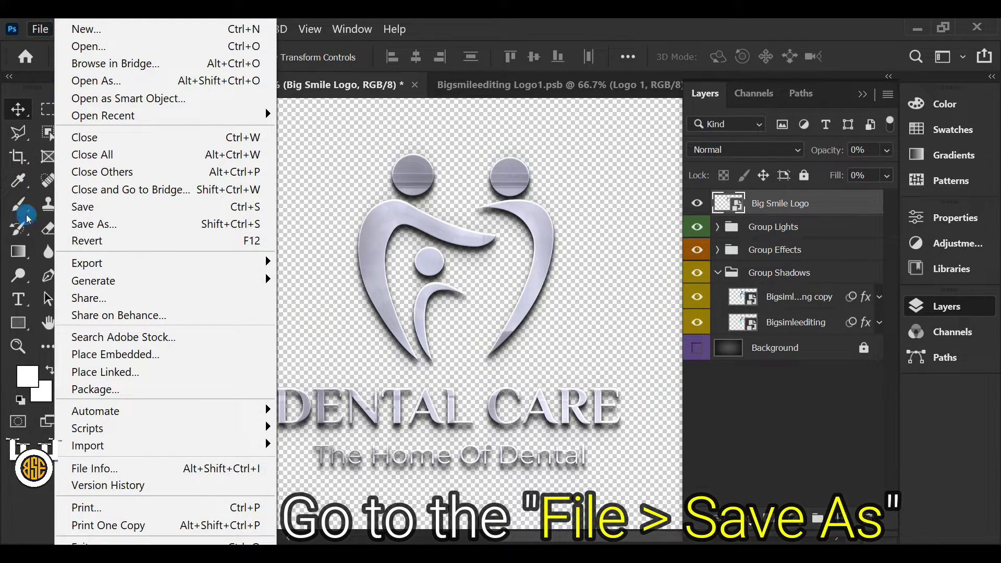
{"action": "left_click", "coordinate": [178, 224]}
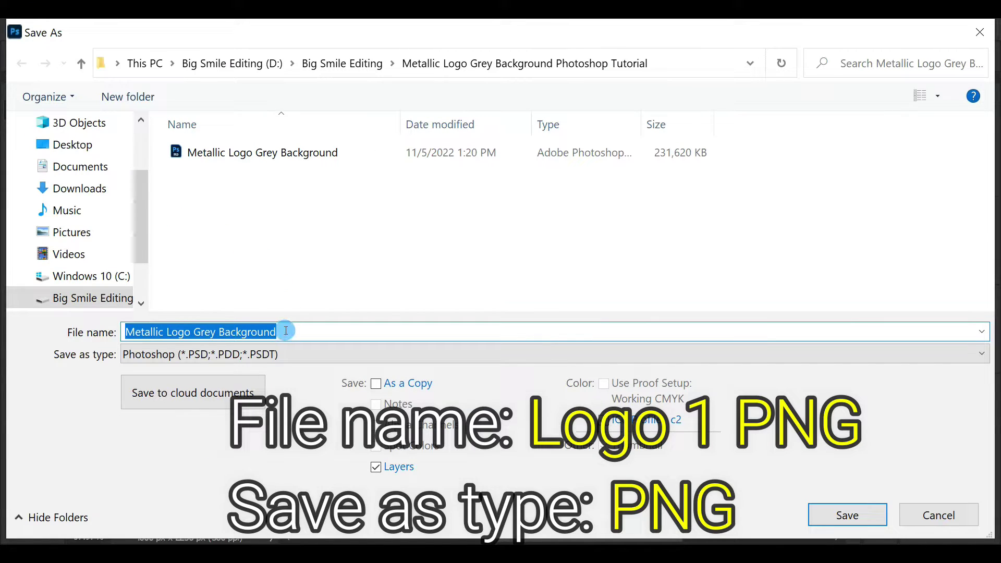
{"action": "type", "text": "Logo 1 PNG"}
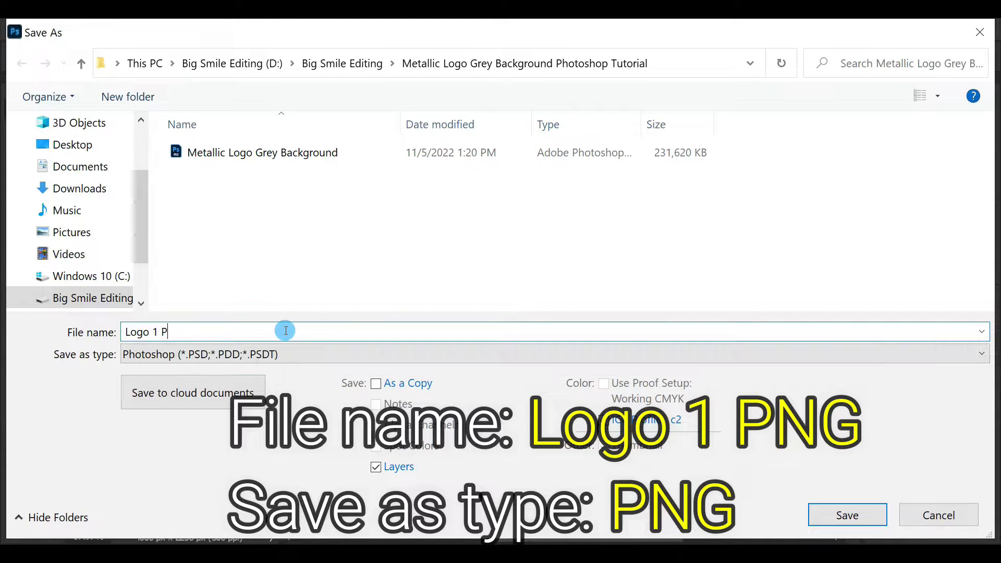
{"action": "left_click", "coordinate": [255, 354]}
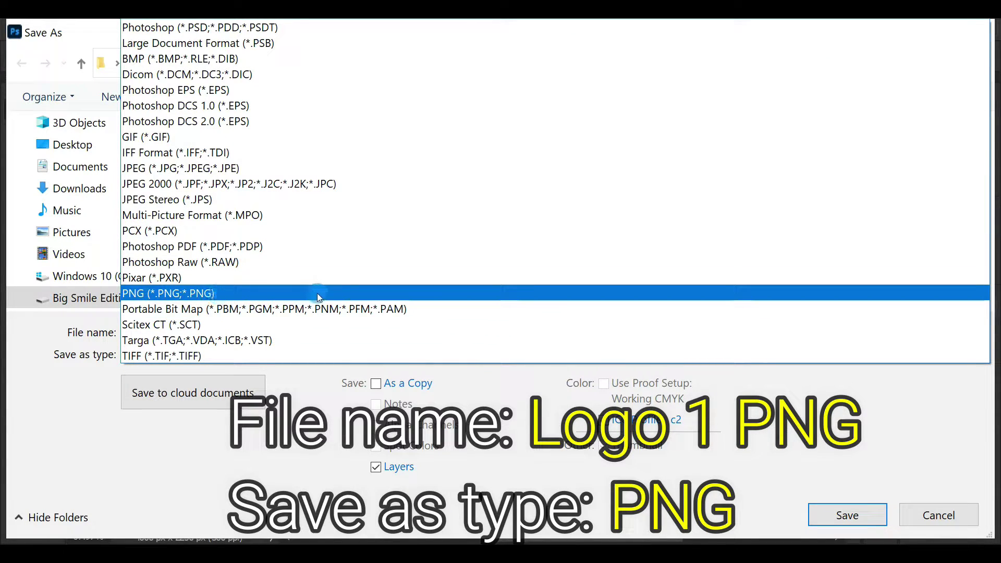
{"action": "left_click", "coordinate": [337, 293]}
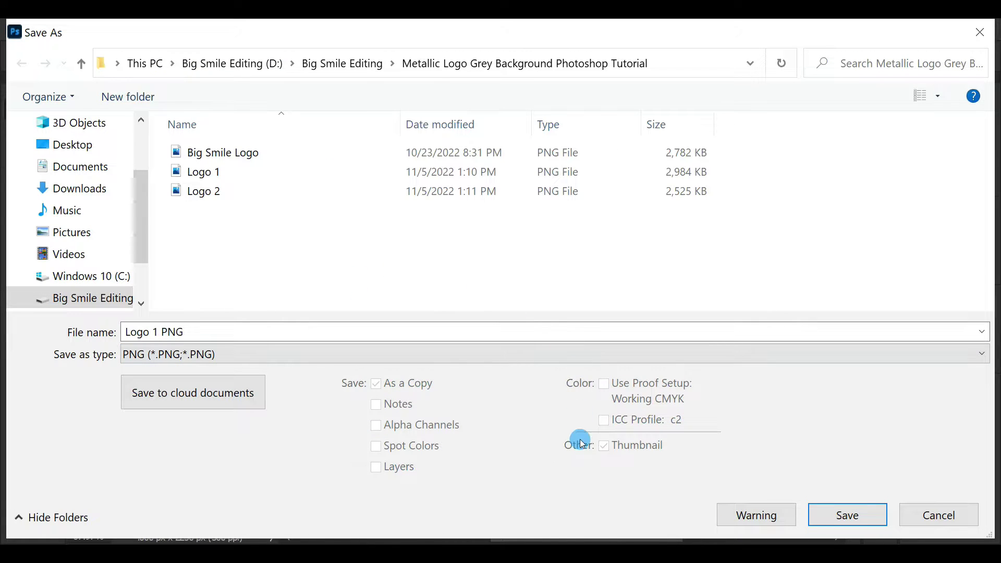
{"action": "left_click", "coordinate": [847, 516]}
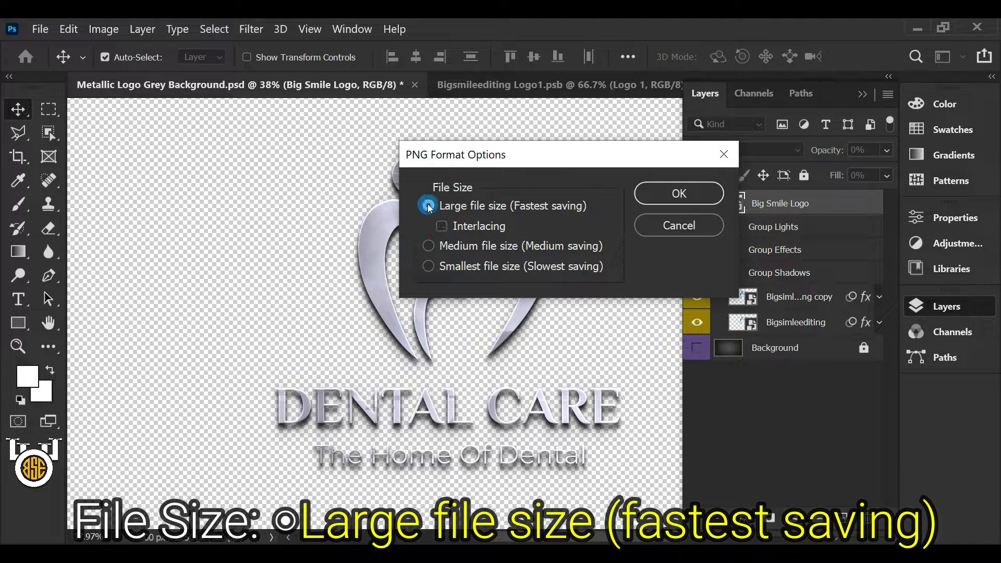
{"action": "left_click", "coordinate": [676, 195]}
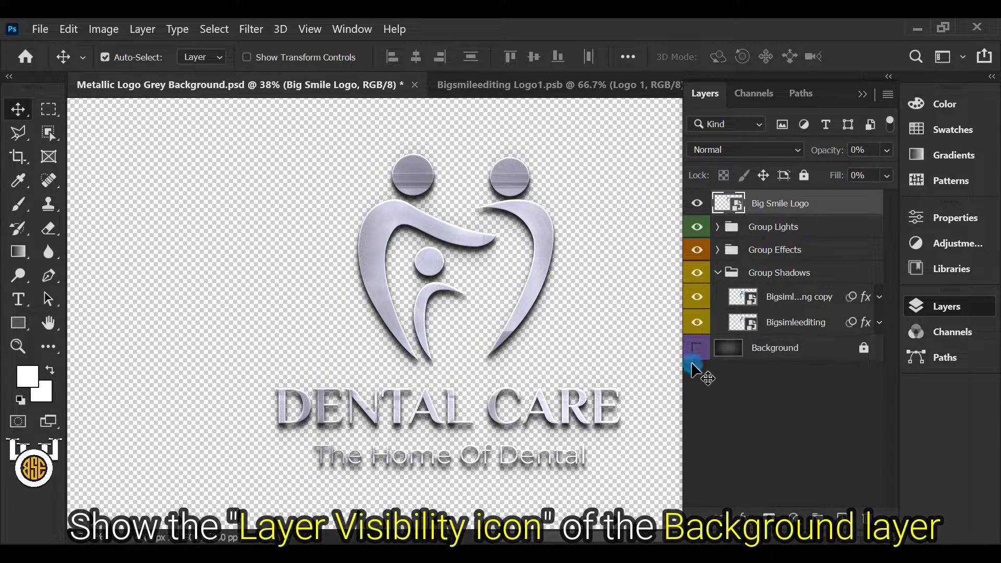
{"action": "left_click", "coordinate": [697, 348]}
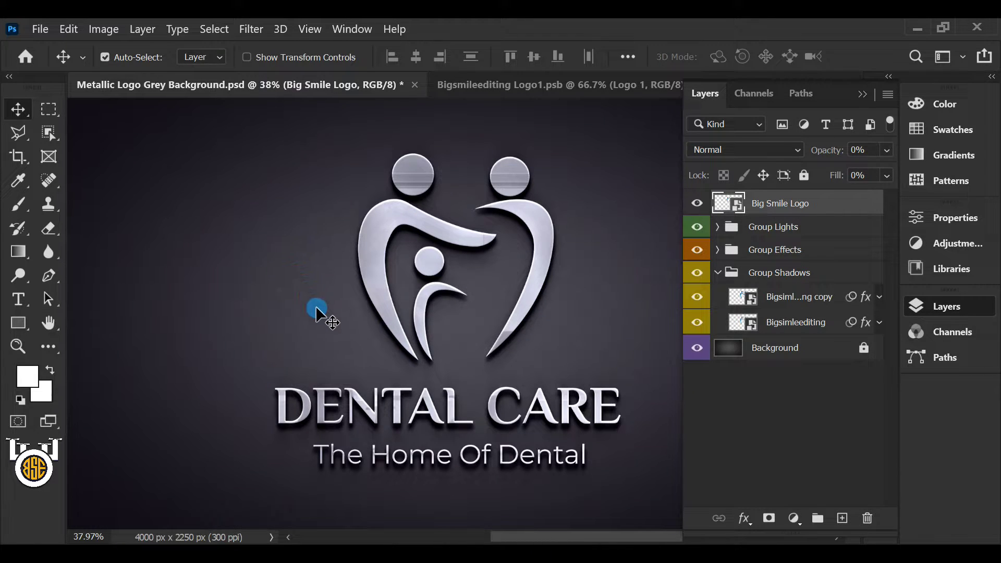
Step: Open the Big Smile Logo smart object and place Logo 2 embedded above Logo 1
{"action": "double_click", "coordinate": [731, 204]}
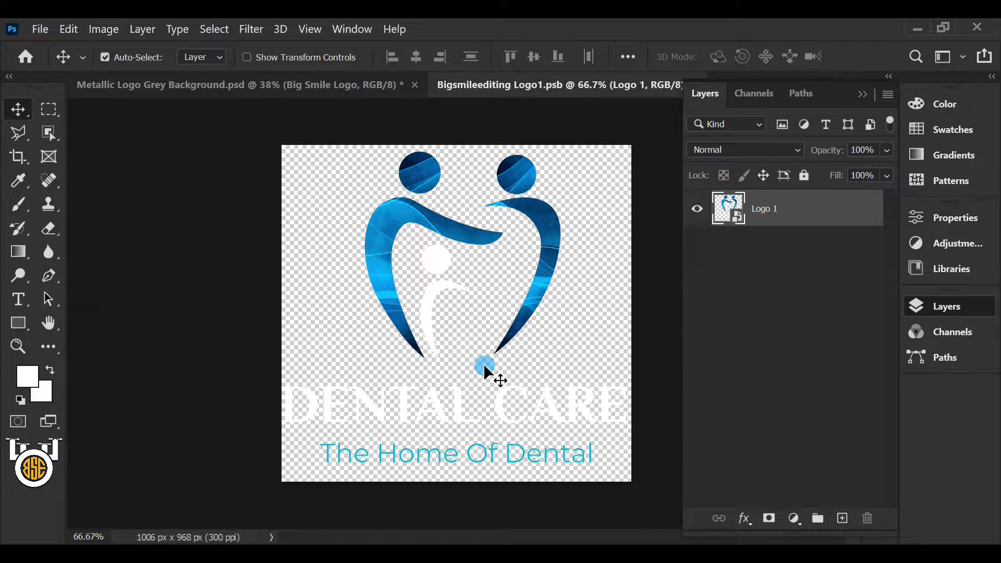
{"action": "left_click", "coordinate": [40, 29]}
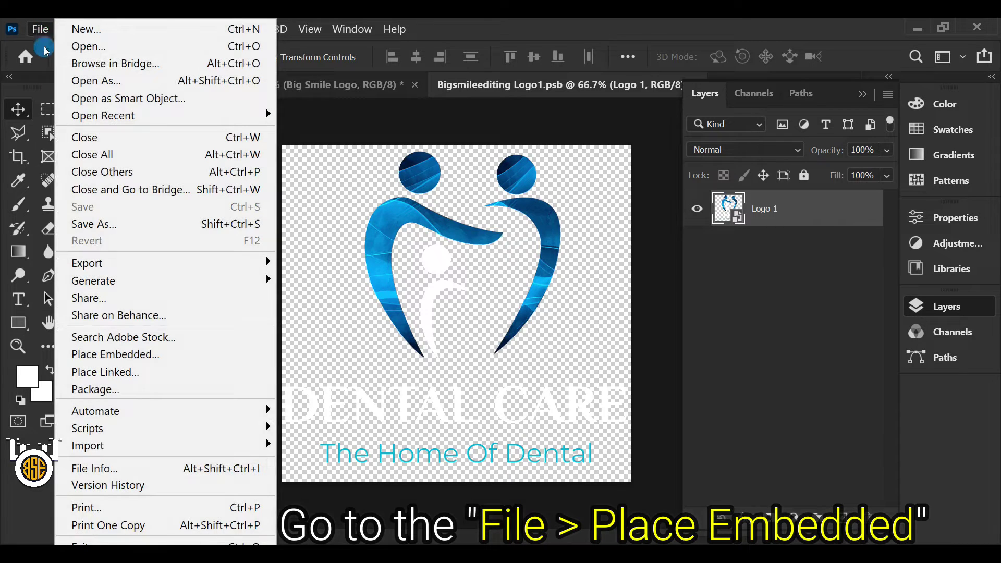
{"action": "left_click", "coordinate": [202, 350]}
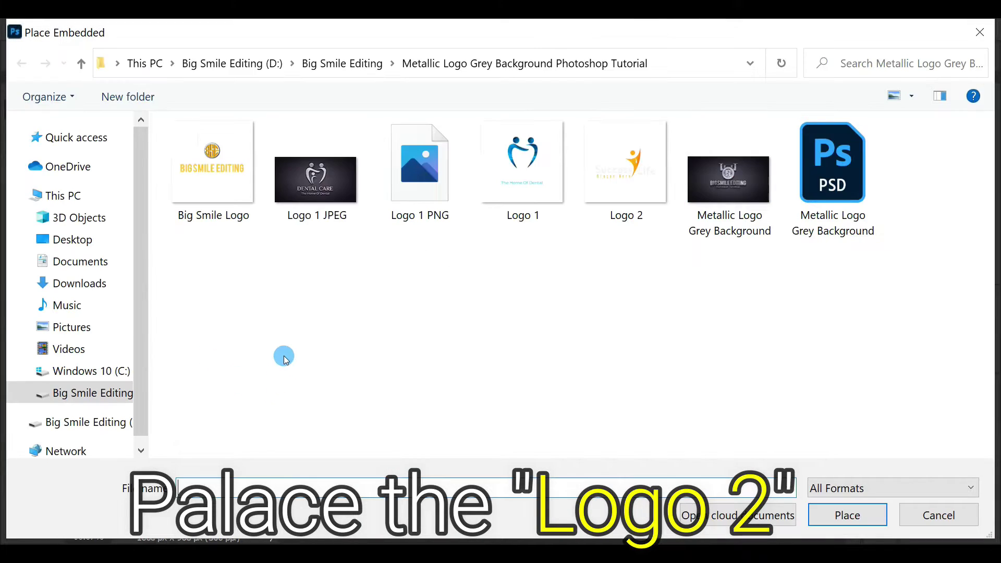
{"action": "double_click", "coordinate": [616, 182]}
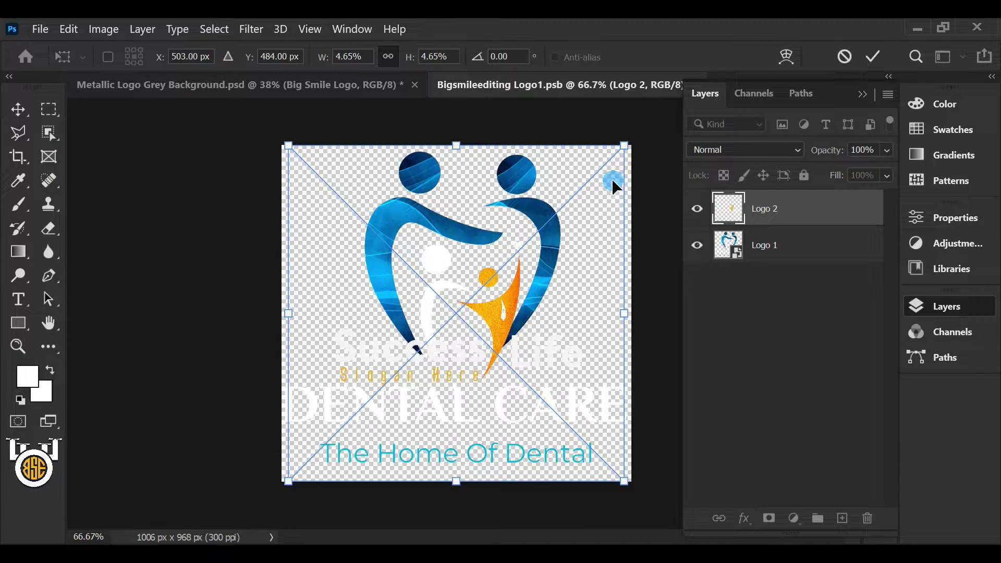
{"action": "left_click", "coordinate": [740, 364]}
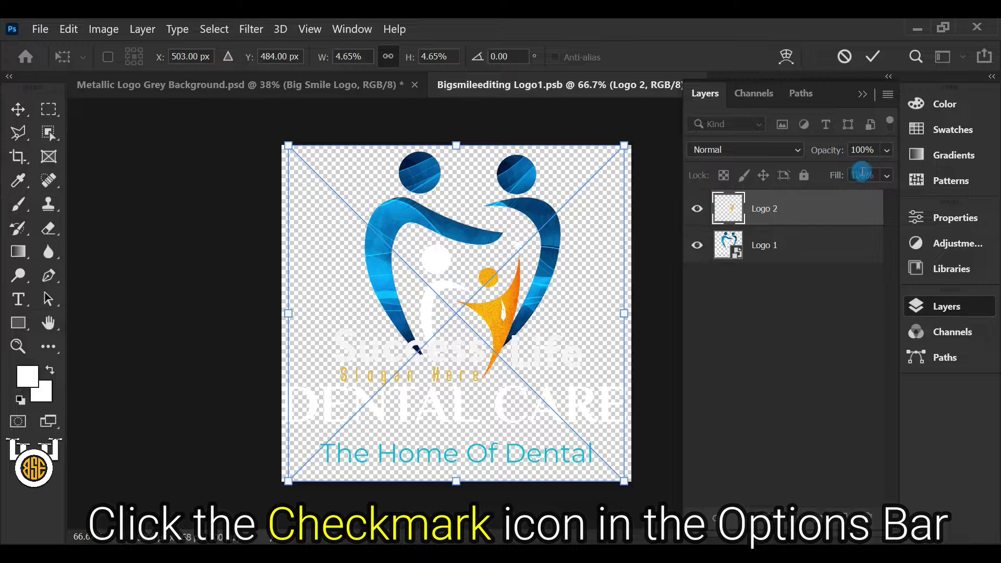
{"action": "left_click", "coordinate": [872, 55]}
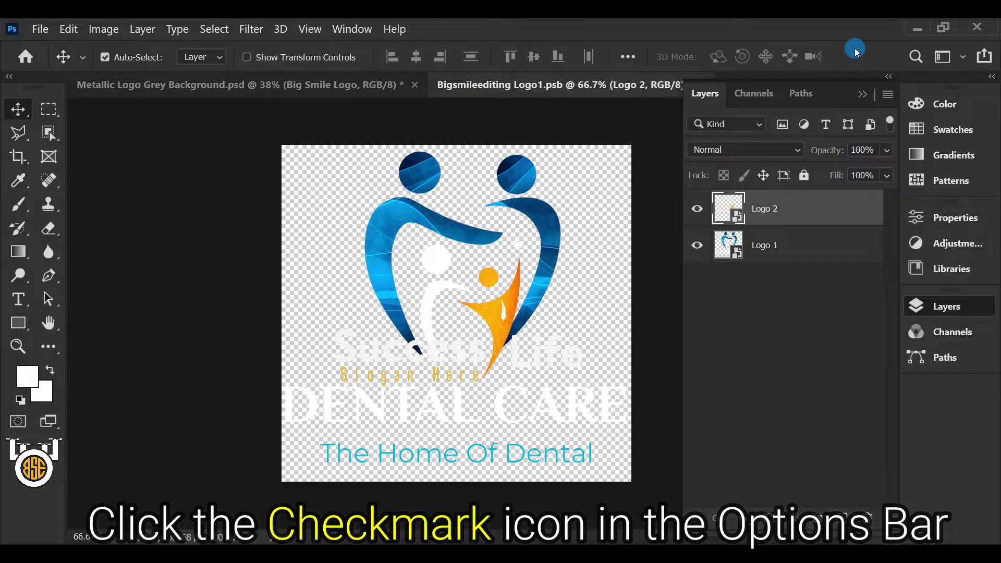
Step: Delete the Logo 1 layer and scale Logo 2 up to 6.39%, shifted lower on the canvas
{"action": "left_click", "coordinate": [808, 254]}
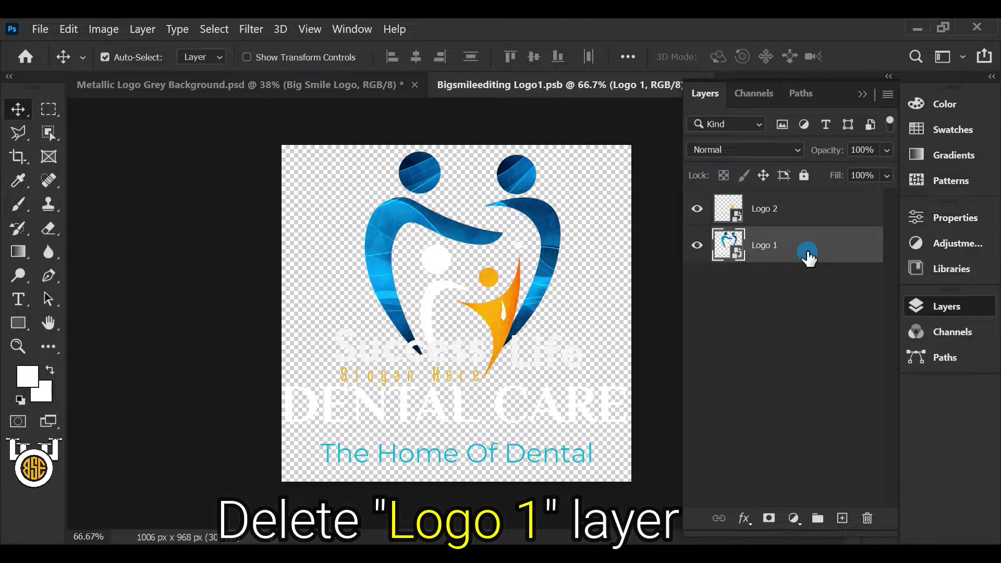
{"action": "key", "text": "Delete"}
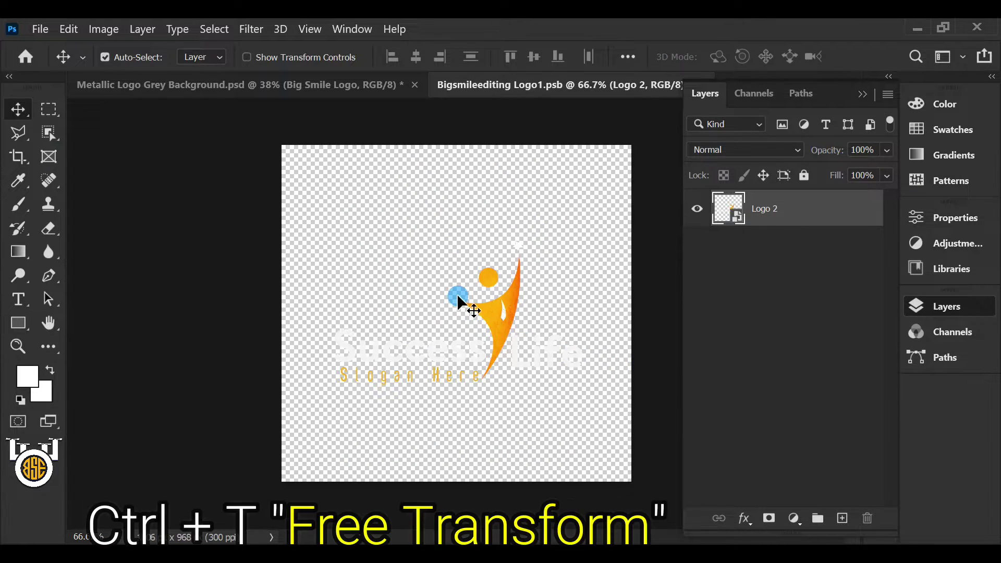
{"action": "key", "text": "ctrl+t"}
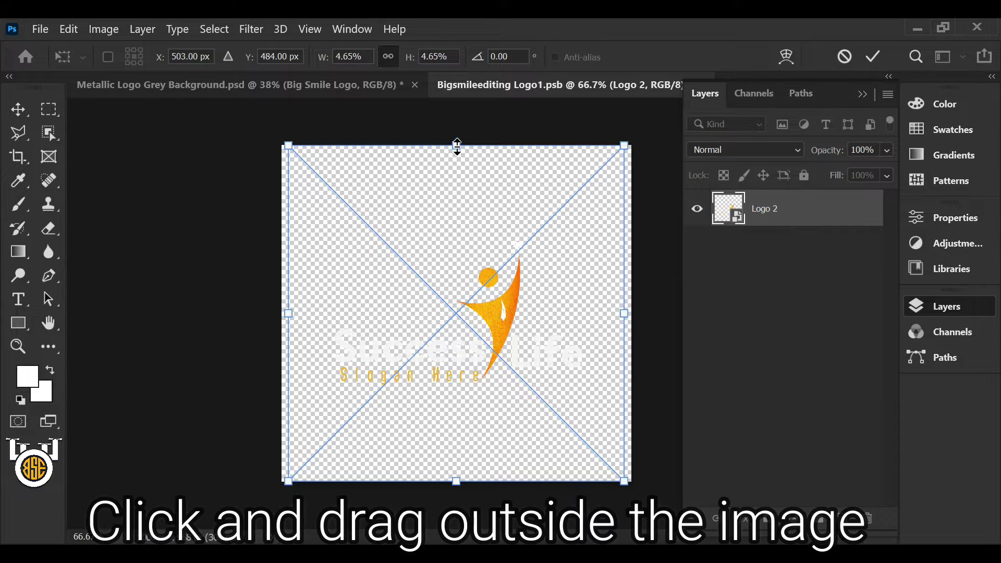
{"action": "left_click_drag", "start_coordinate": [288, 313], "coordinate": [224, 282]}
{"action": "left_click_drag", "start_coordinate": [656, 280], "coordinate": [676, 281]}
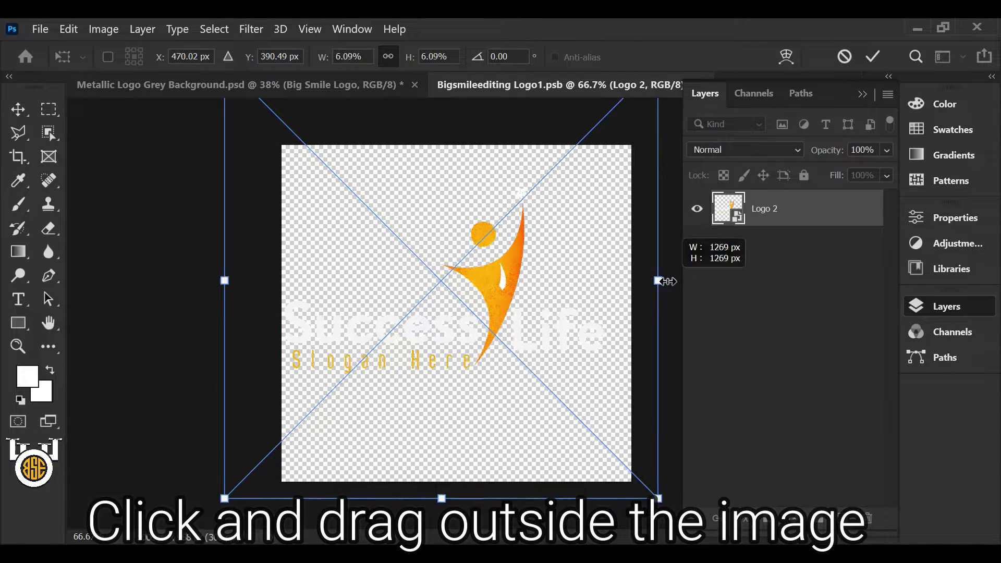
{"action": "left_click_drag", "start_coordinate": [232, 286], "coordinate": [216, 280]}
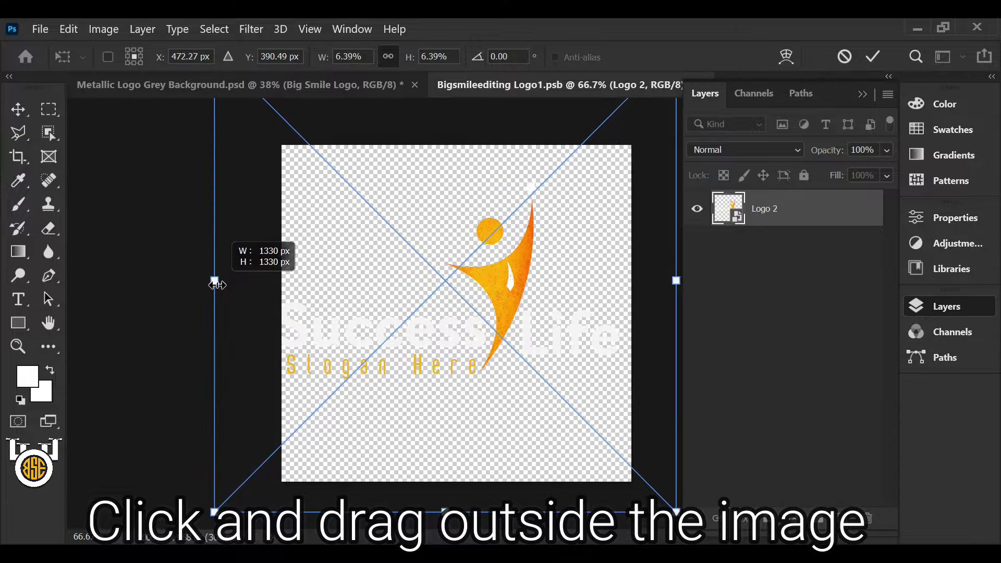
{"action": "mouse_move", "coordinate": [394, 306]}
{"action": "left_mouse_down"}
{"action": "mouse_move", "coordinate": [407, 323]}
{"action": "mouse_move", "coordinate": [401, 343]}
{"action": "left_mouse_up"}
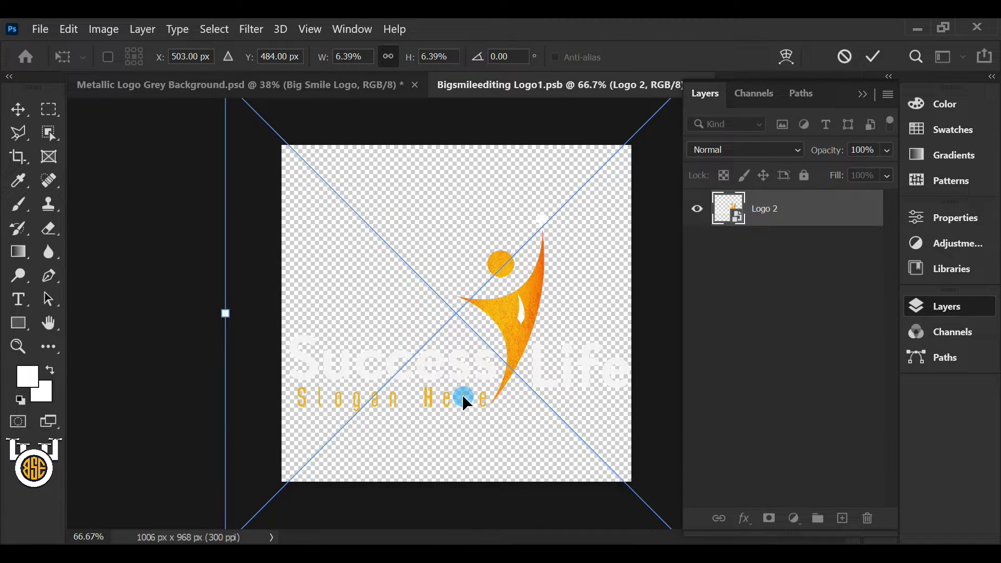
{"action": "left_click", "coordinate": [872, 57]}
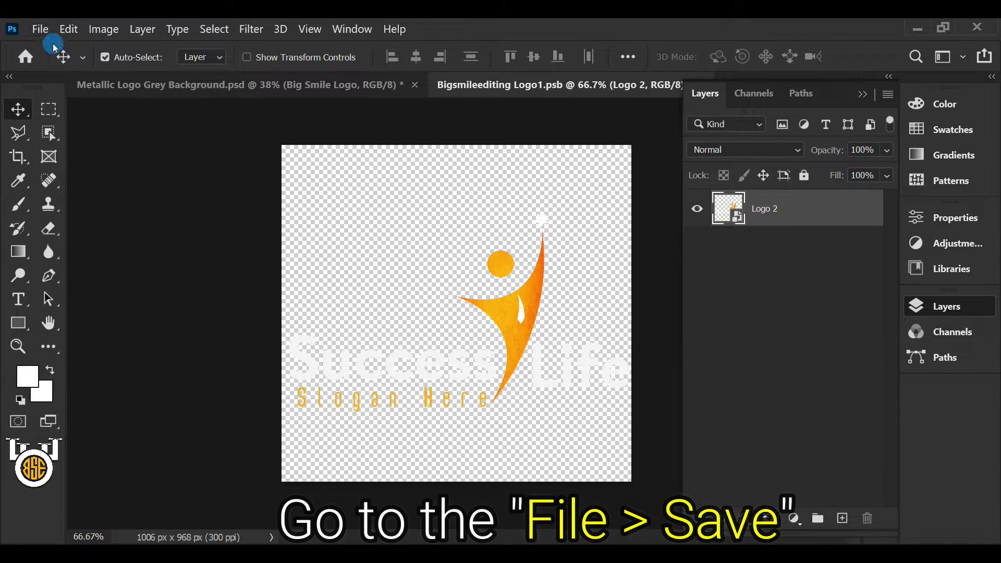
Step: Save the smart object with Logo 2 and switch back to the metallic mockup document
{"action": "left_click", "coordinate": [41, 29]}
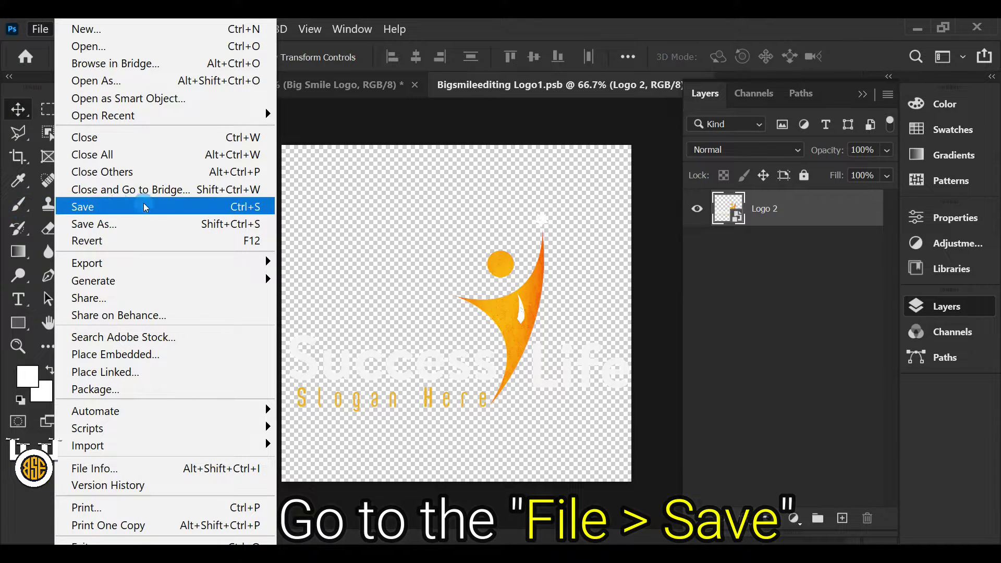
{"action": "left_click", "coordinate": [187, 208]}
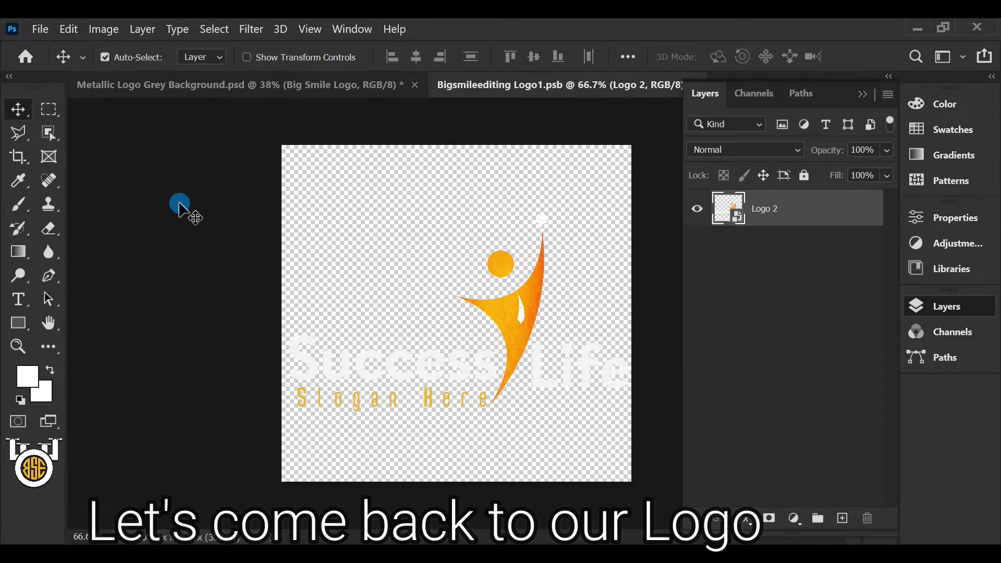
{"action": "left_click", "coordinate": [330, 90]}
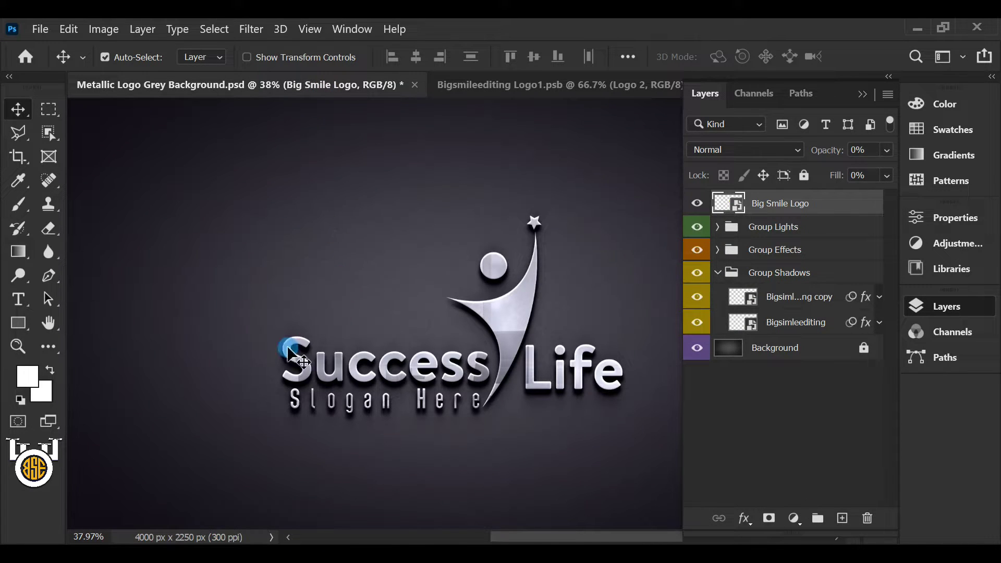
Step: Save As JPEG named 'Logo 2 JPEG', setting Quality to 12 Maximum in the JPEG options
{"action": "left_click", "coordinate": [40, 29]}
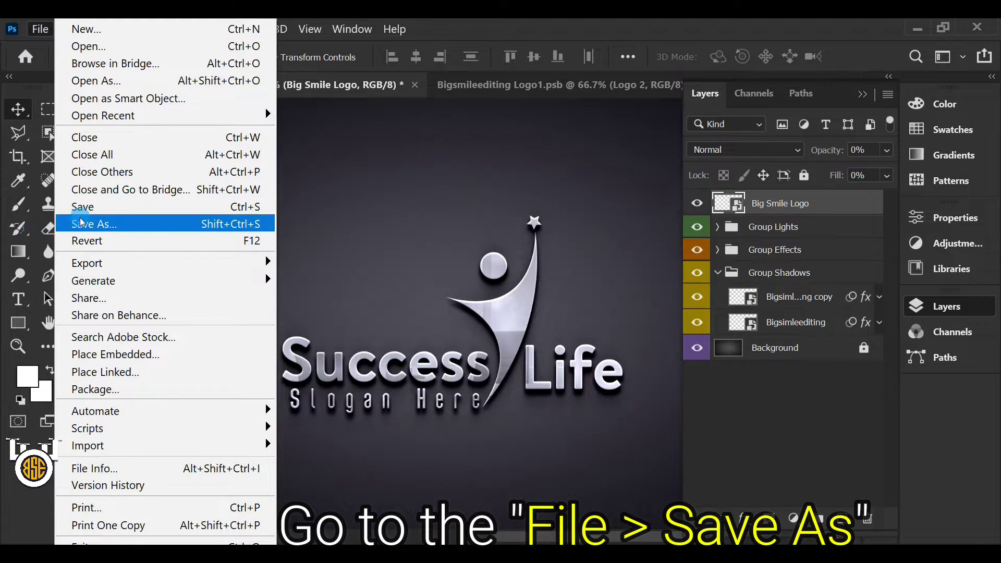
{"action": "left_click", "coordinate": [224, 224]}
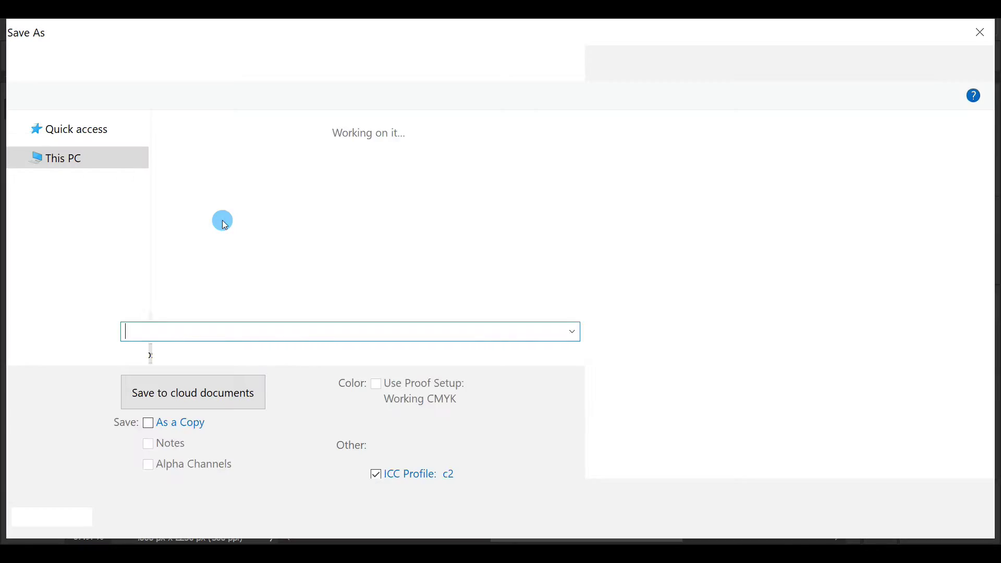
{"action": "type", "text": "Lo"}
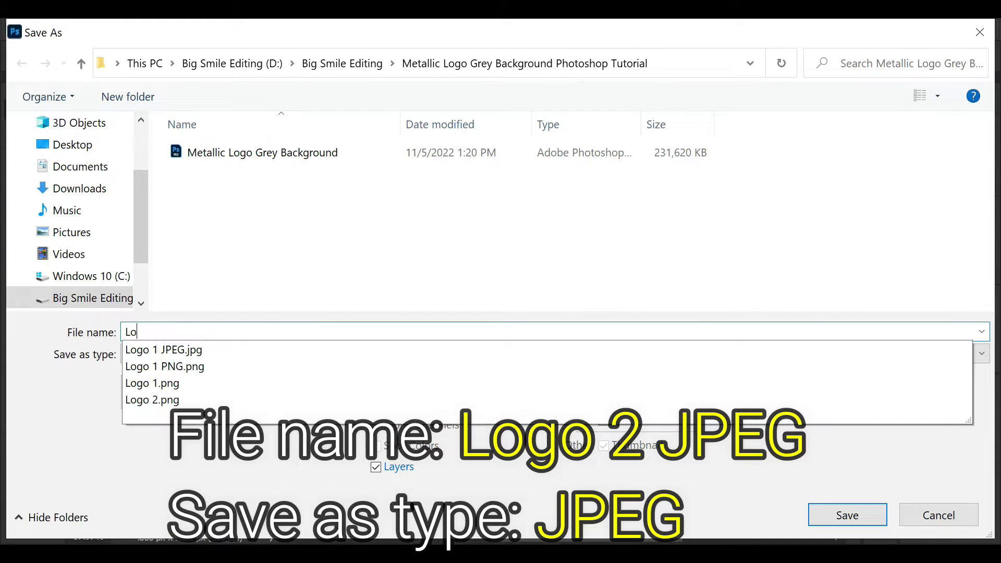
{"action": "type", "text": "go 2"}
{"action": "left_click", "coordinate": [293, 328]}
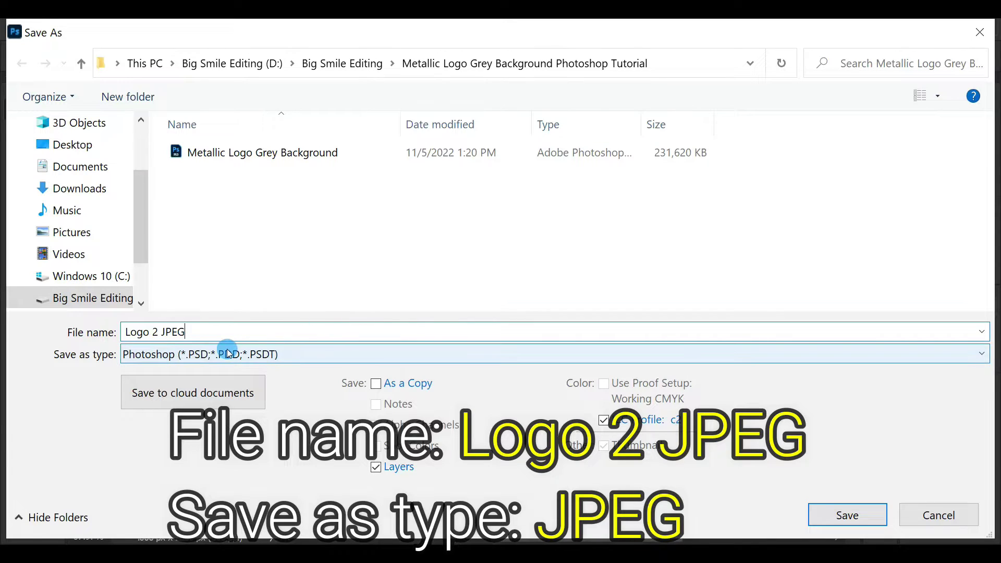
{"action": "left_click", "coordinate": [174, 354]}
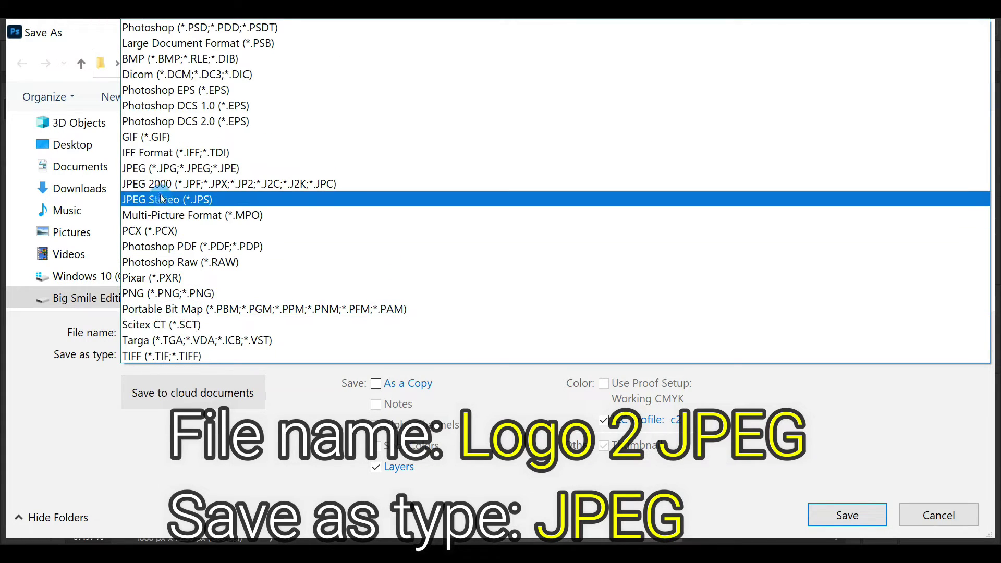
{"action": "left_click", "coordinate": [283, 167]}
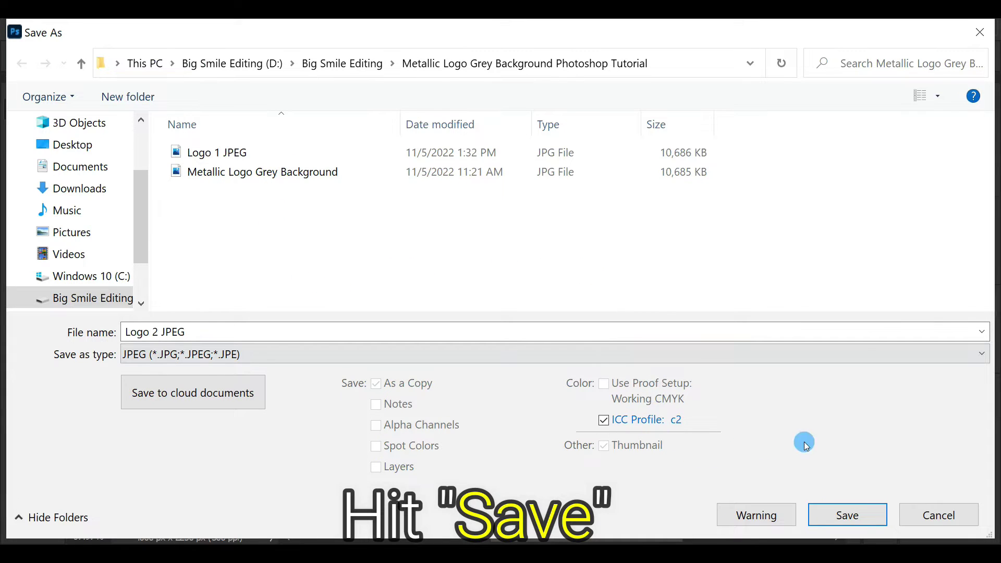
{"action": "left_click", "coordinate": [854, 515]}
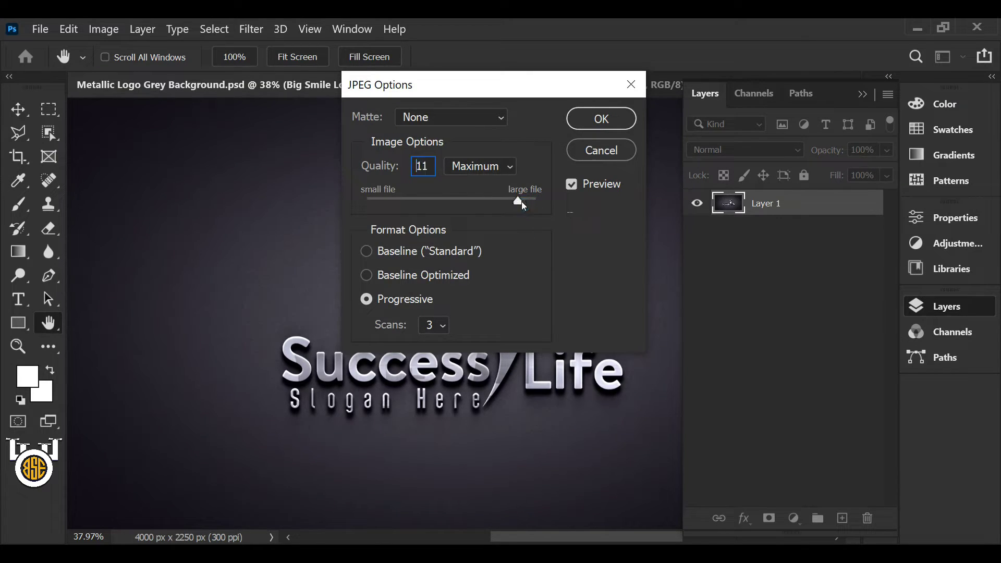
{"action": "left_click", "coordinate": [557, 205]}
{"action": "left_click", "coordinate": [599, 119]}
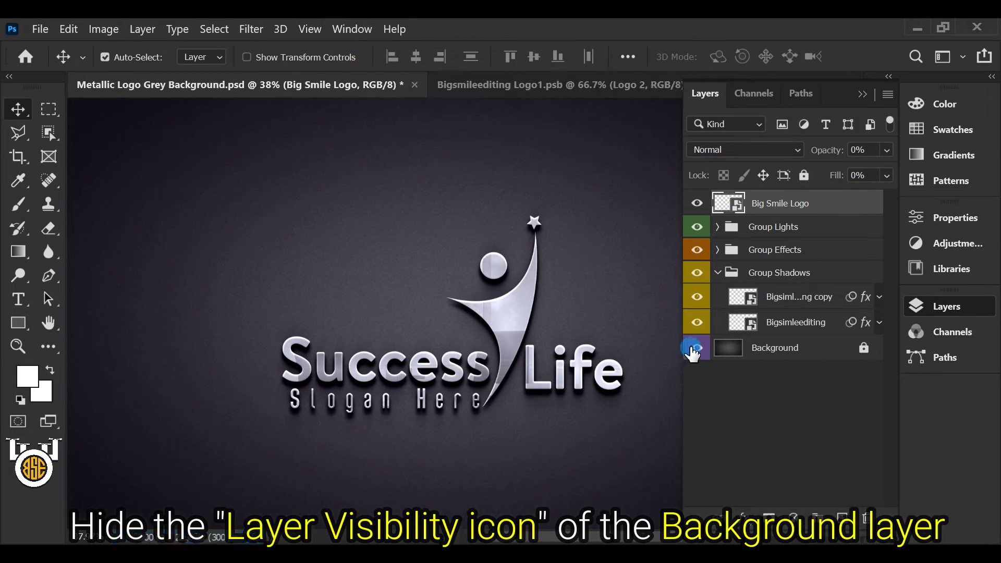
Step: Hide the Background layer and save 'Logo 2 PNG' as a PNG with Large file size
{"action": "left_click", "coordinate": [697, 348]}
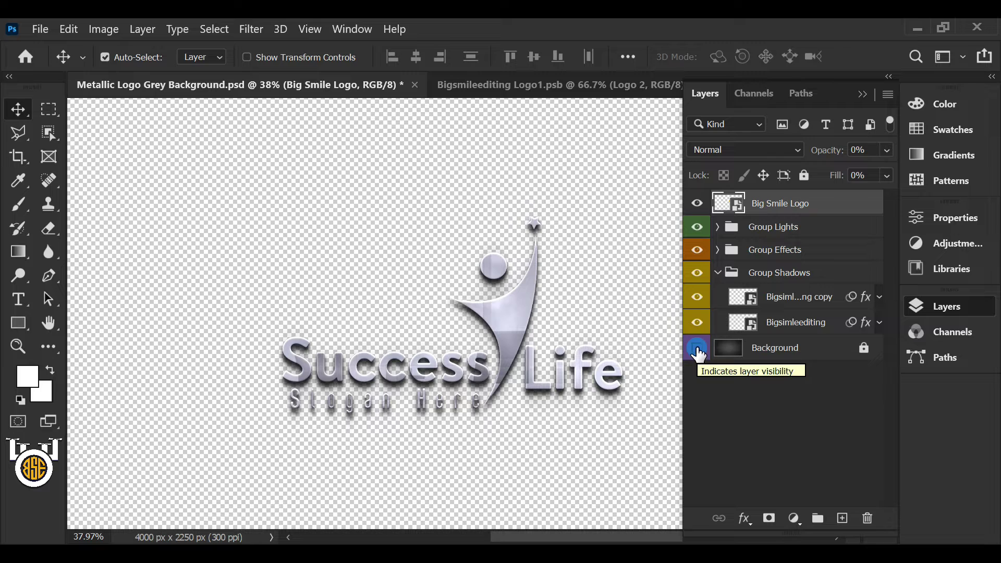
{"action": "left_click", "coordinate": [43, 30]}
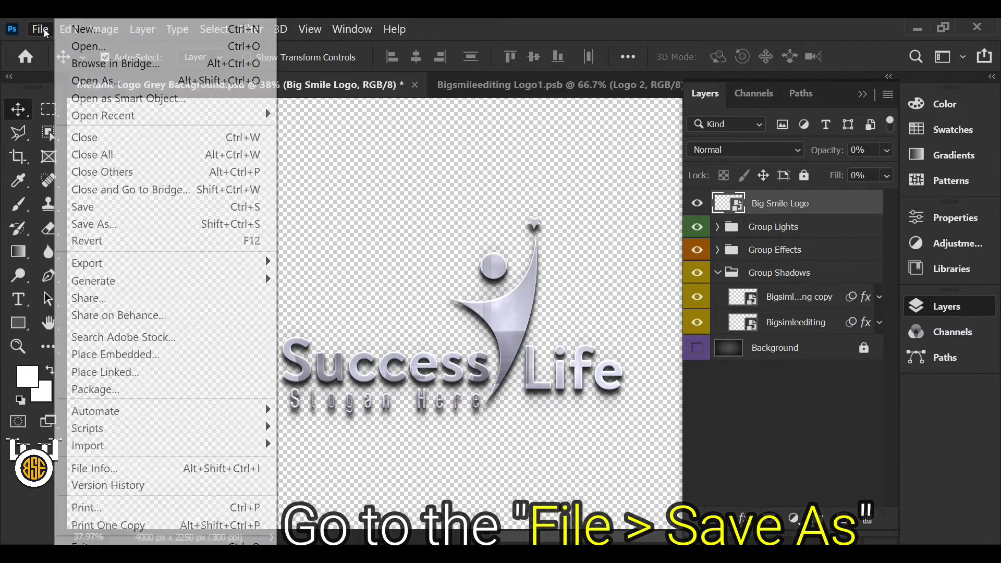
{"action": "left_click", "coordinate": [193, 224]}
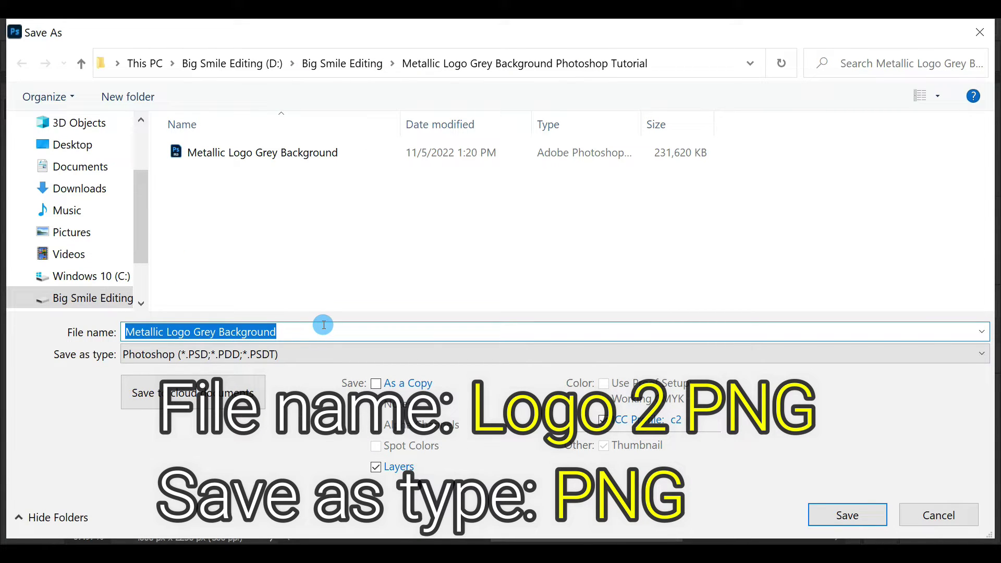
{"action": "type", "text": "Logo 2 "}
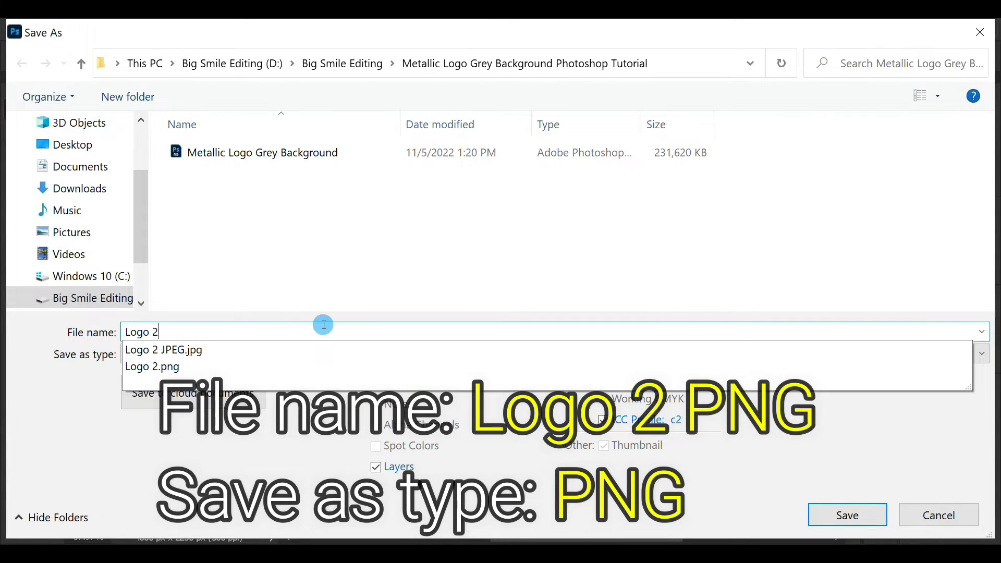
{"action": "type", "text": "PNG"}
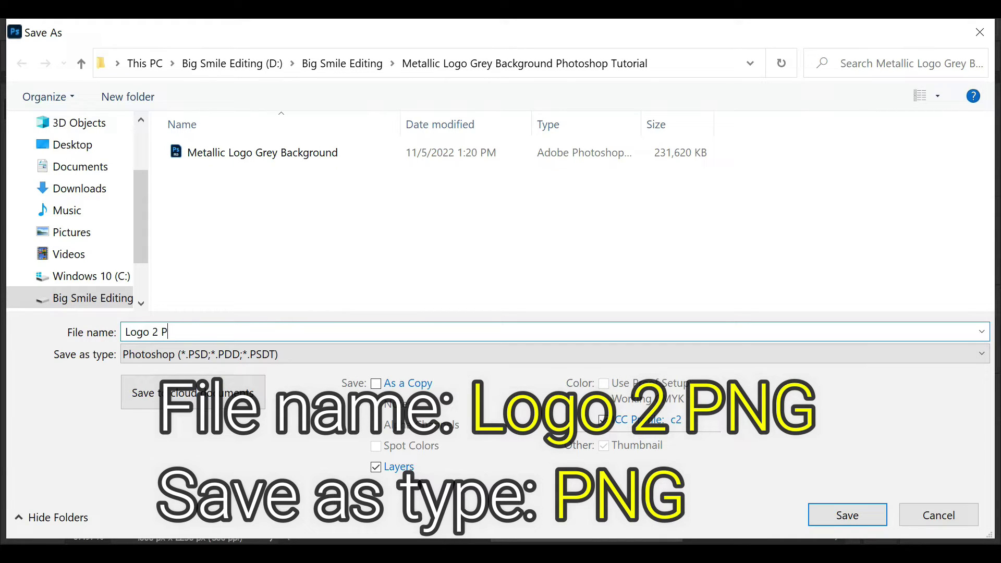
{"action": "left_click", "coordinate": [261, 353]}
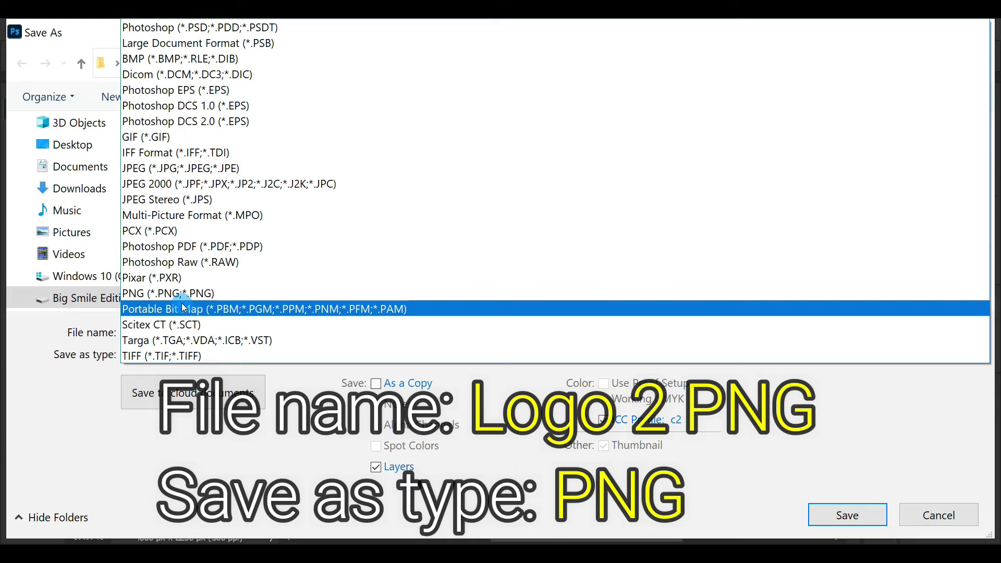
{"action": "left_click", "coordinate": [324, 295]}
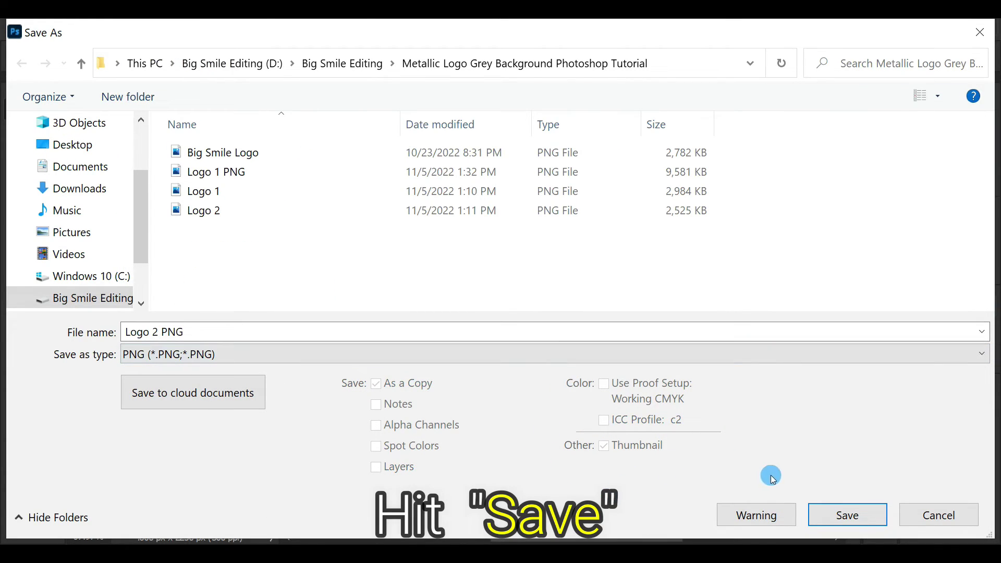
{"action": "left_click", "coordinate": [844, 516]}
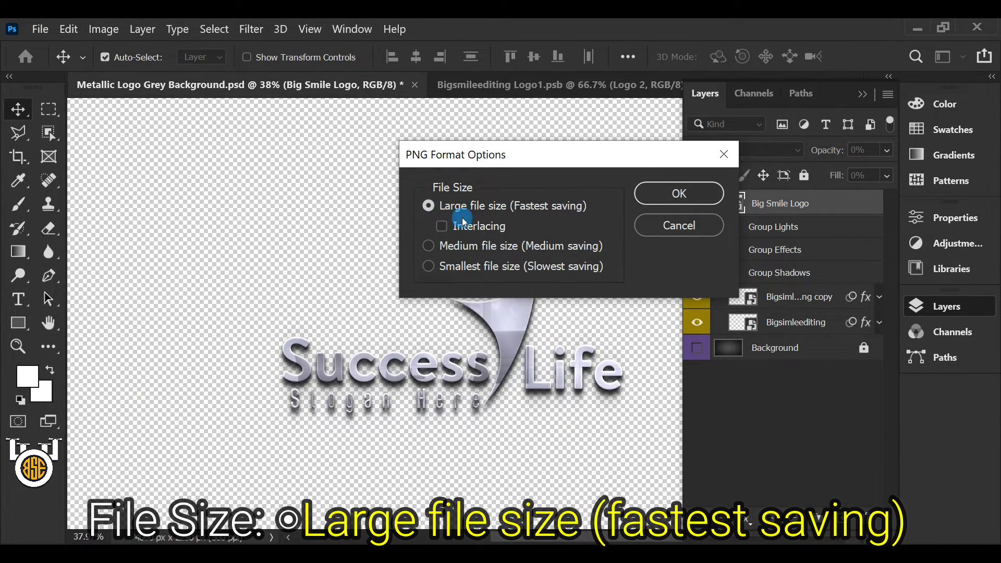
{"action": "left_click", "coordinate": [679, 194]}
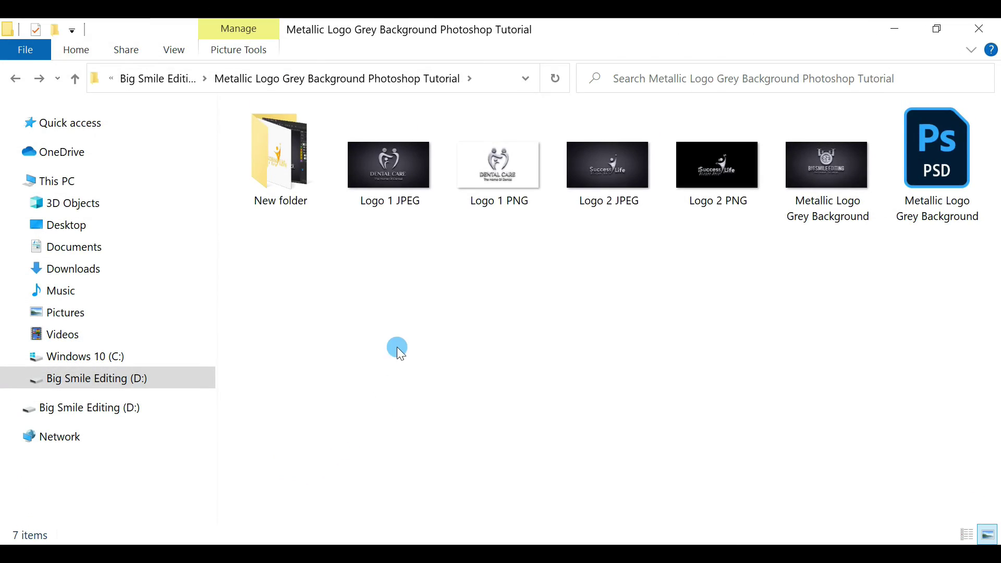
Step: Open the Logo 1 JPEG export in the photo viewer and advance to the Success Life Logo 2 JPEG
{"action": "left_click", "coordinate": [401, 204]}
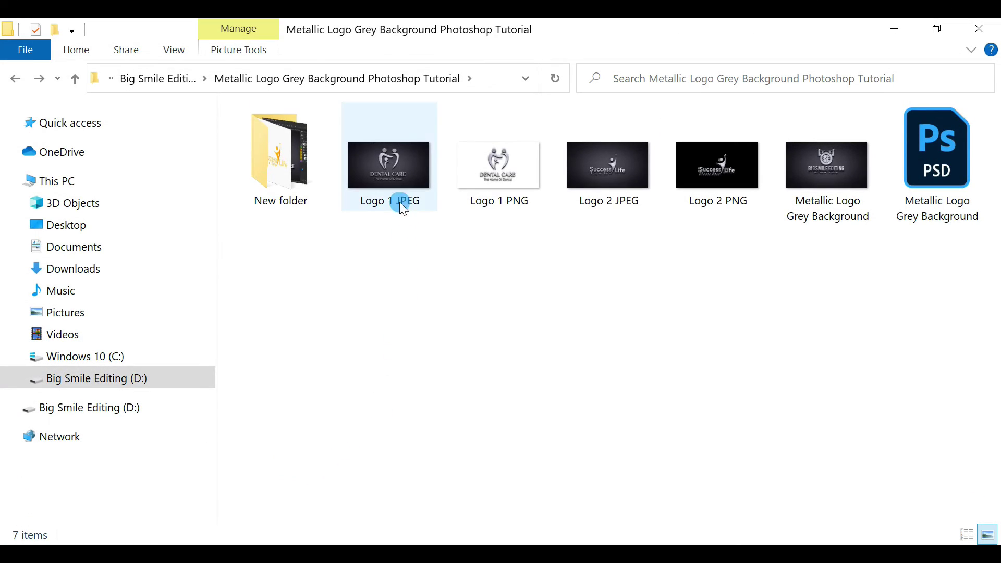
{"action": "double_click", "coordinate": [396, 167]}
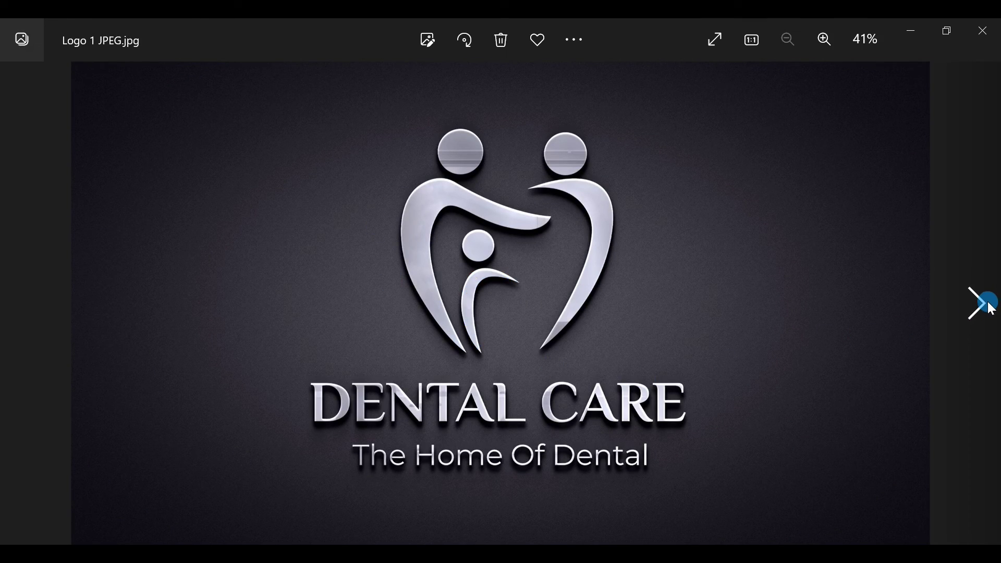
{"action": "left_click", "coordinate": [982, 304]}
{"action": "left_click", "coordinate": [982, 304]}
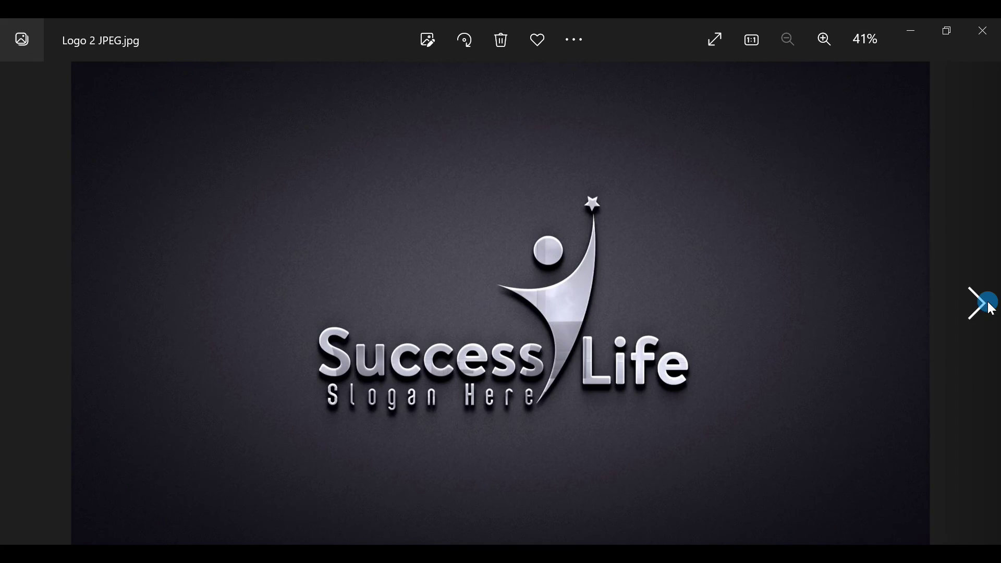